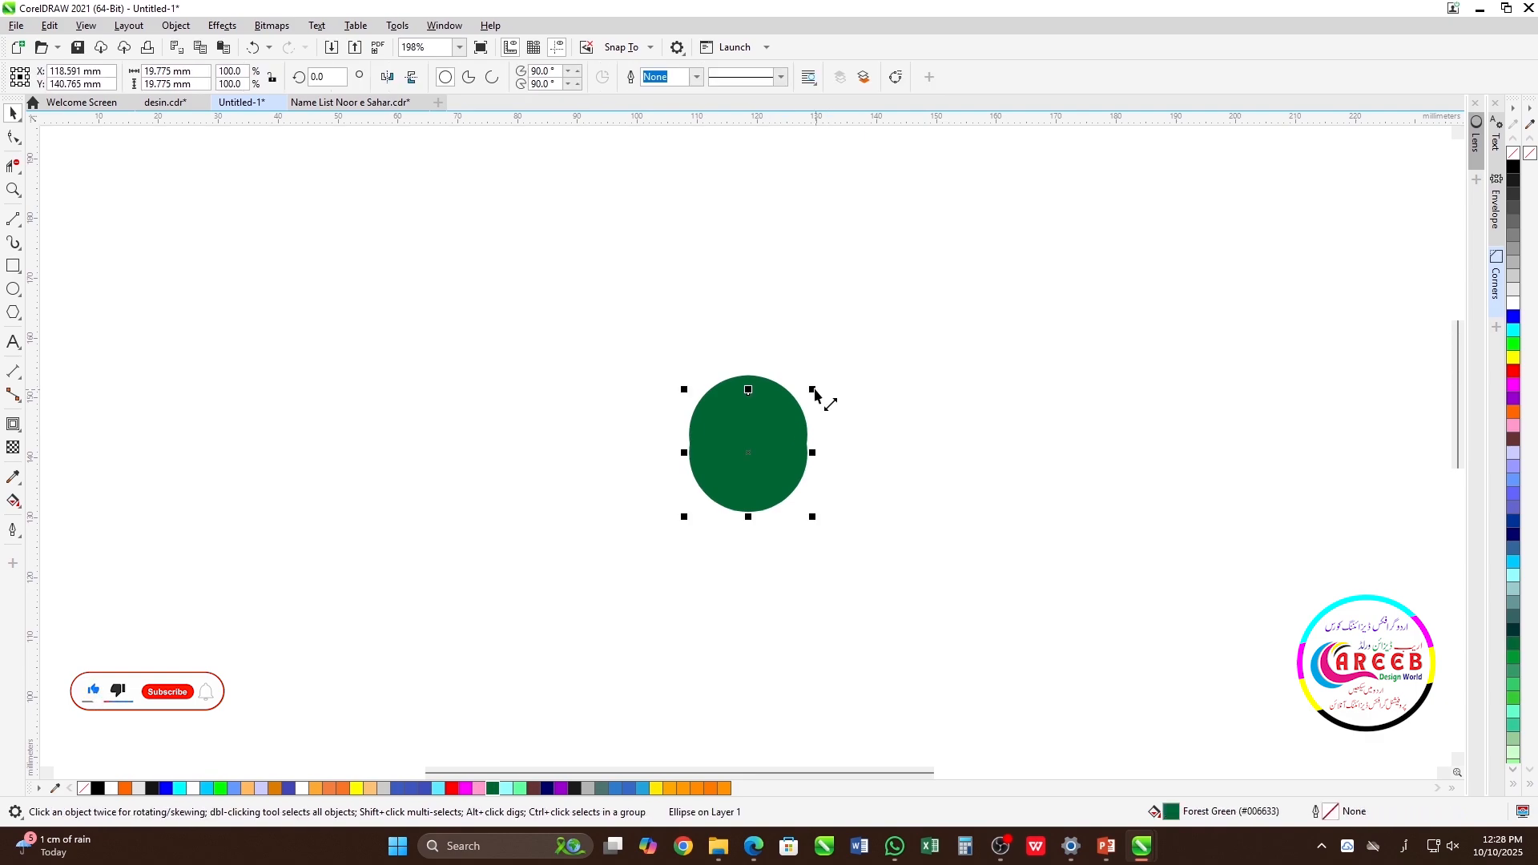
Step: Shrink the lower circle about its center to about 16.6 mm, give it a white outline, and select both circles together
left_click_drag(813, 389, 809, 401)
scroll(805, 408, "up", 3)
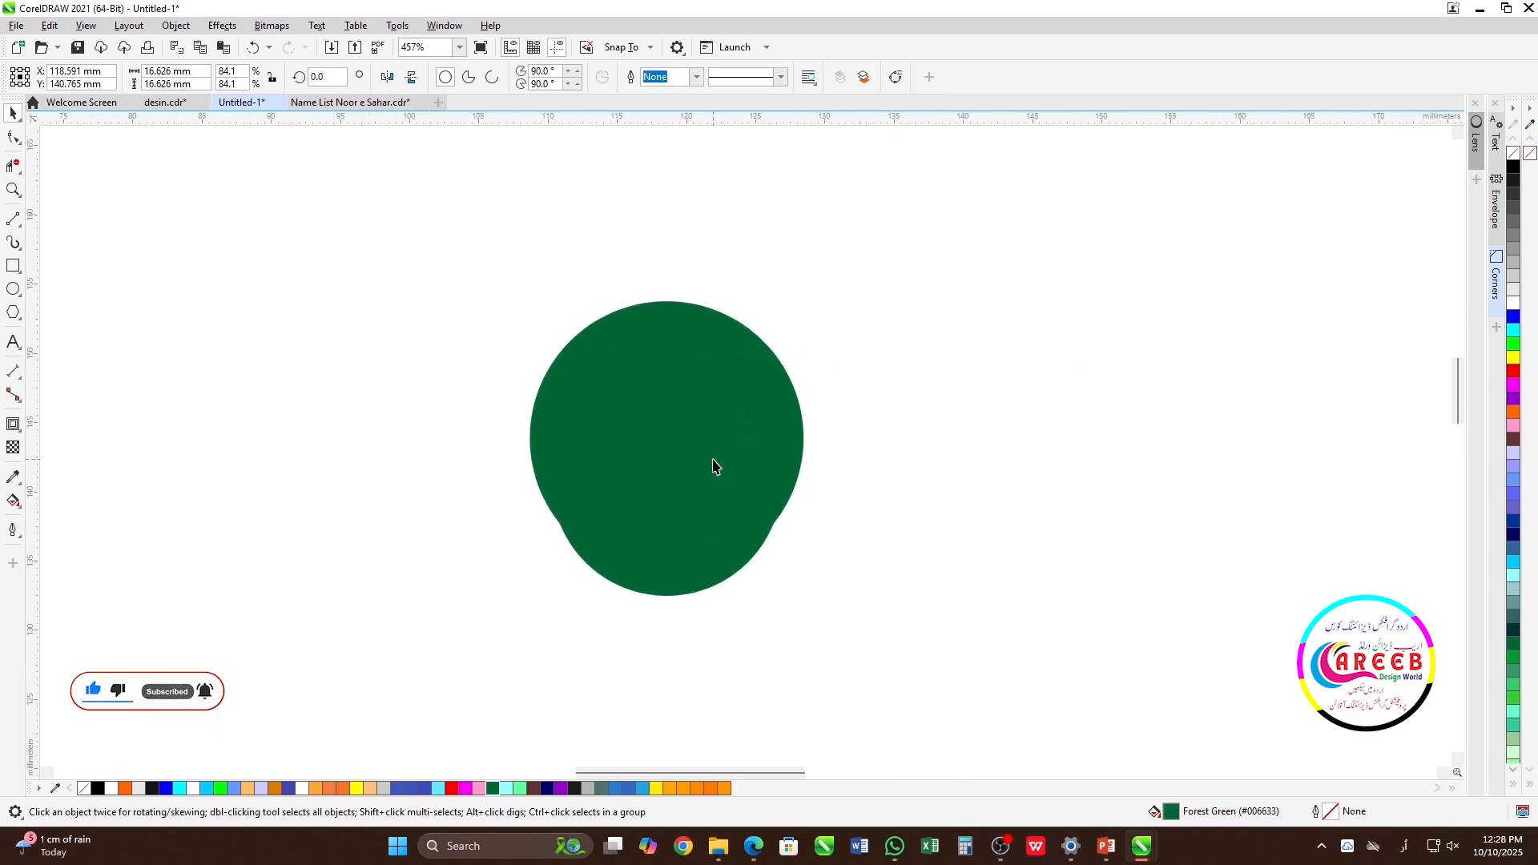
right_click(1513, 303)
left_click(784, 386, "shift")
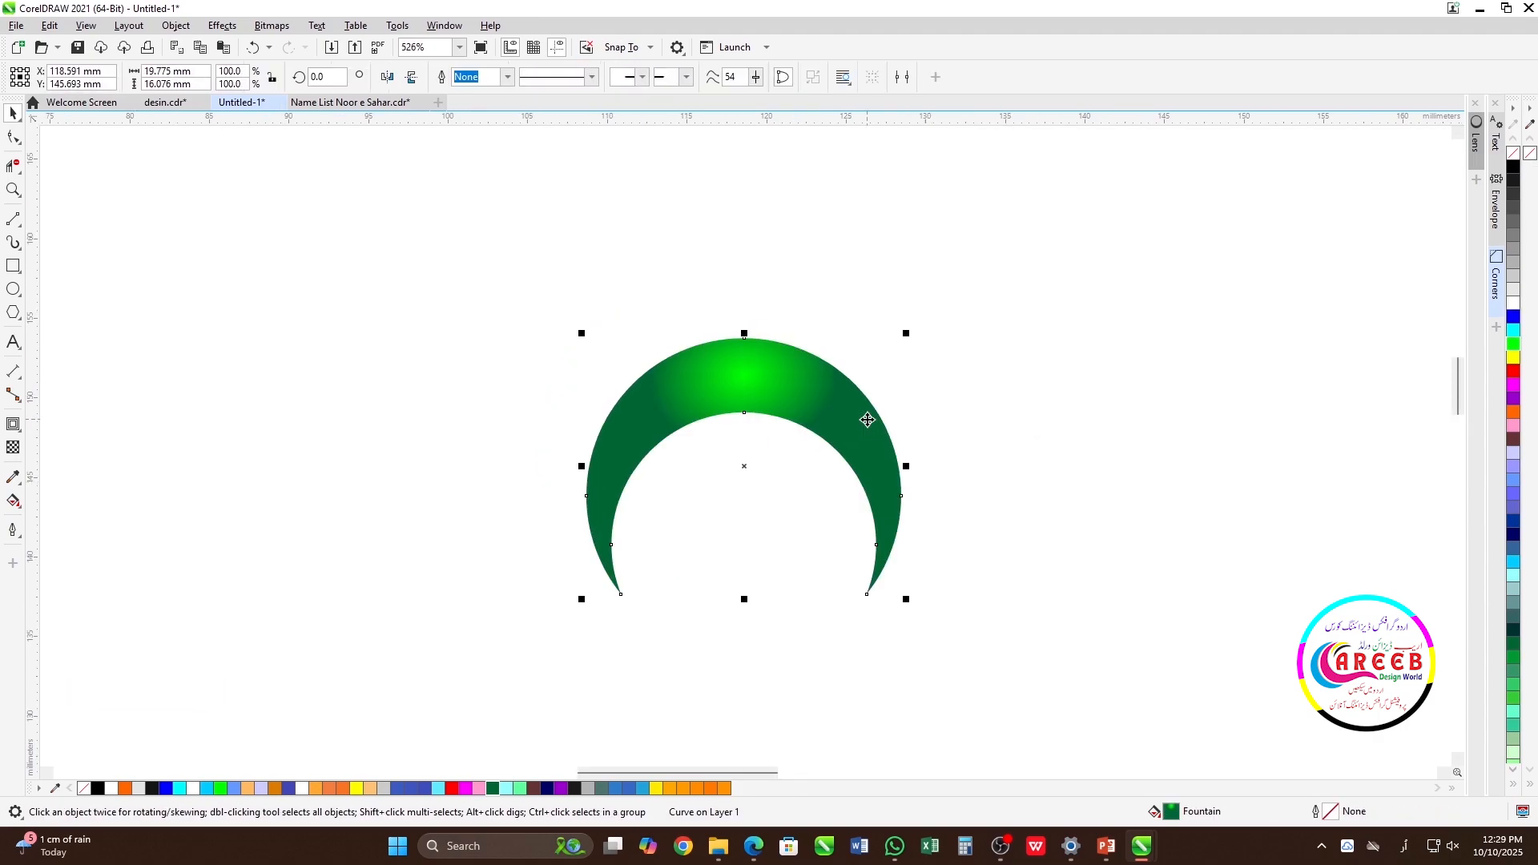
Step: Place a vertical and a horizontal guideline crossing at the center of the crescent
left_click(868, 420)
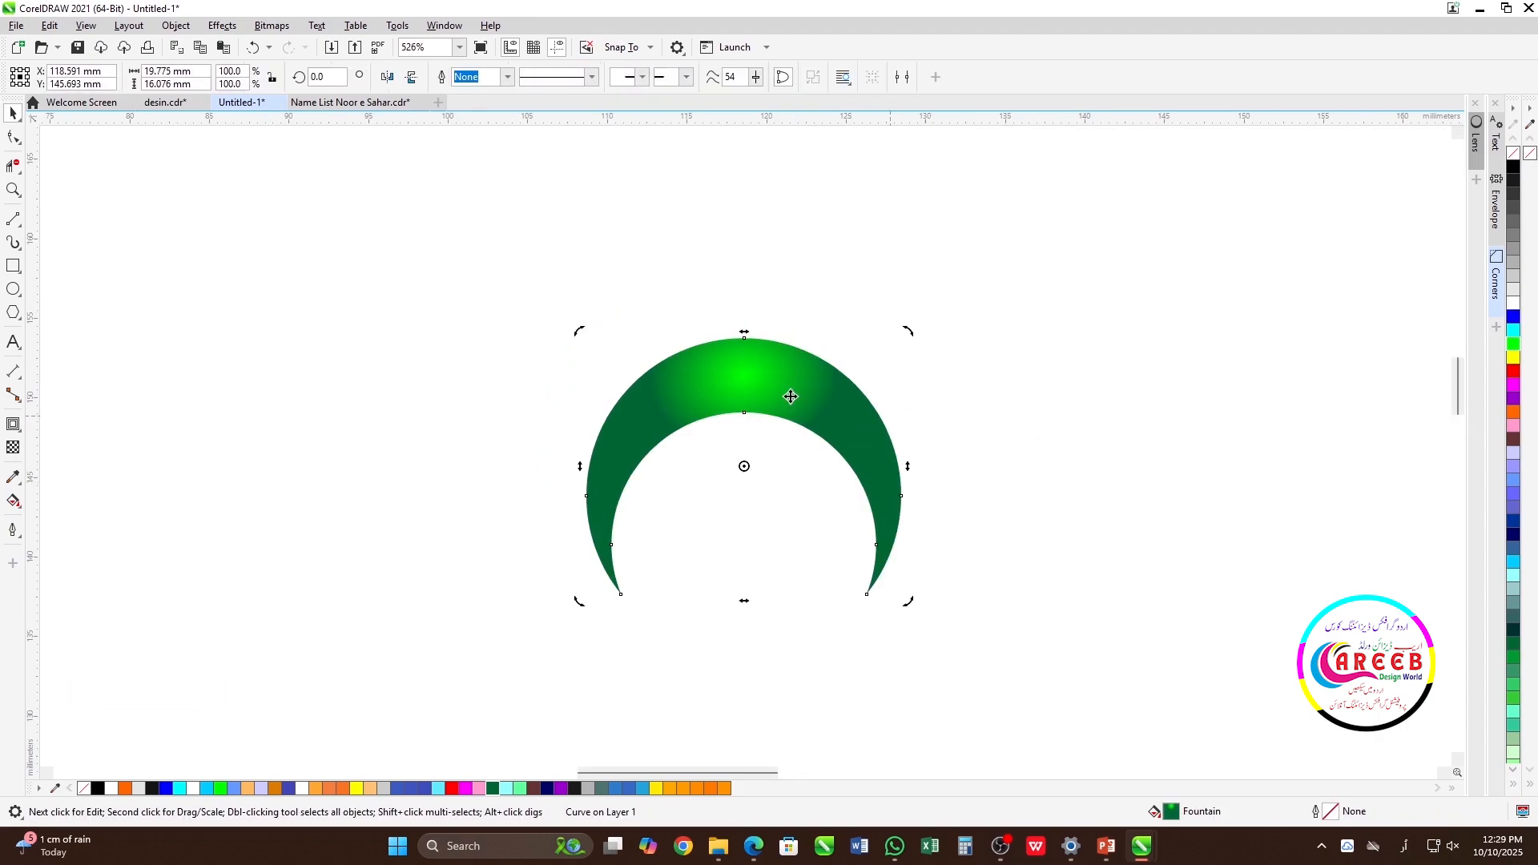
left_click(745, 567)
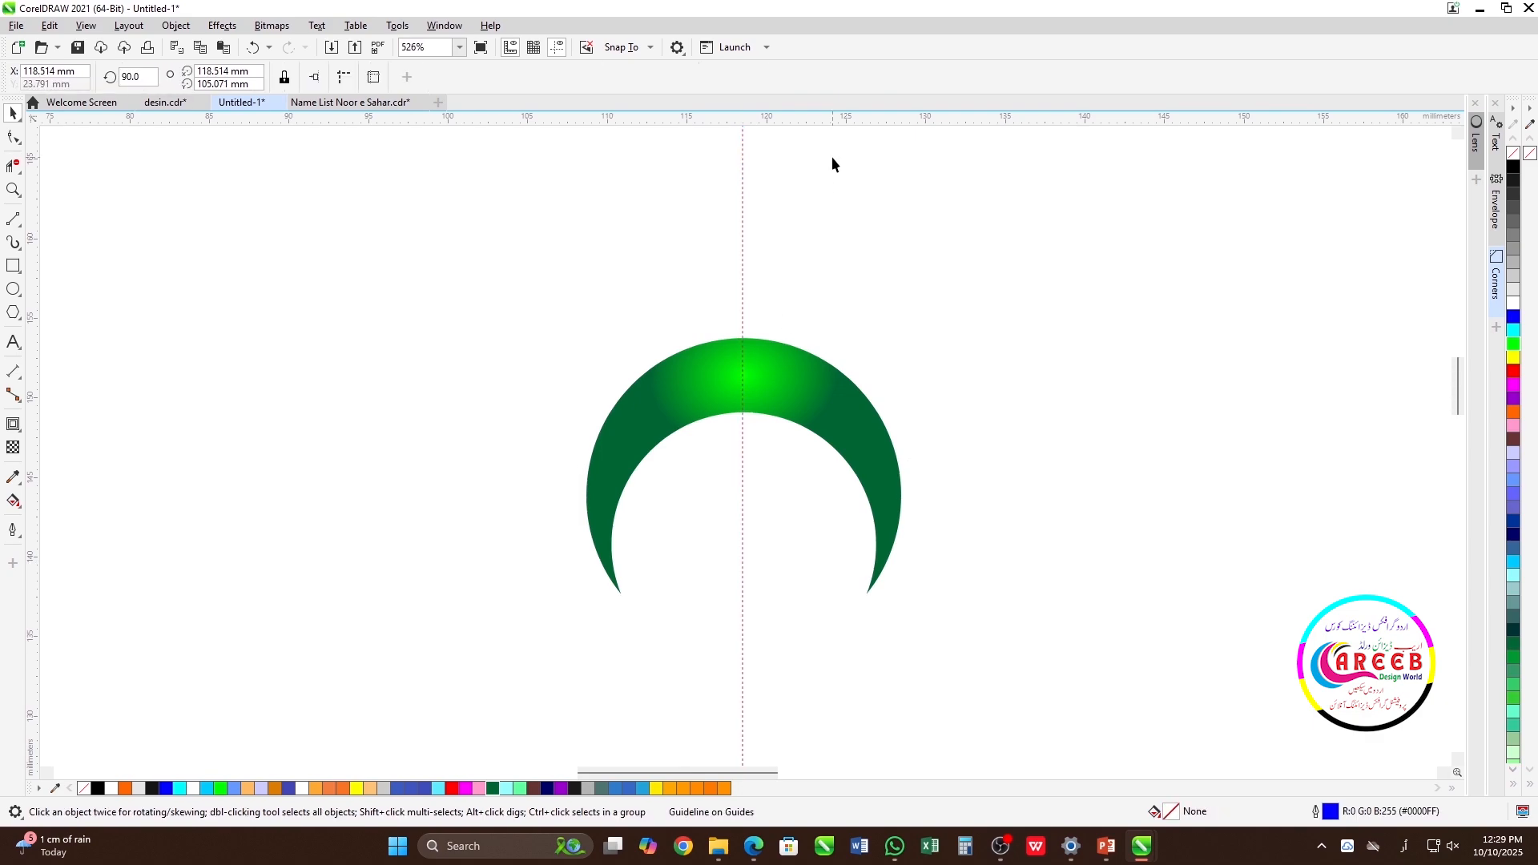
left_click(811, 436)
scroll(745, 439, "up", 3)
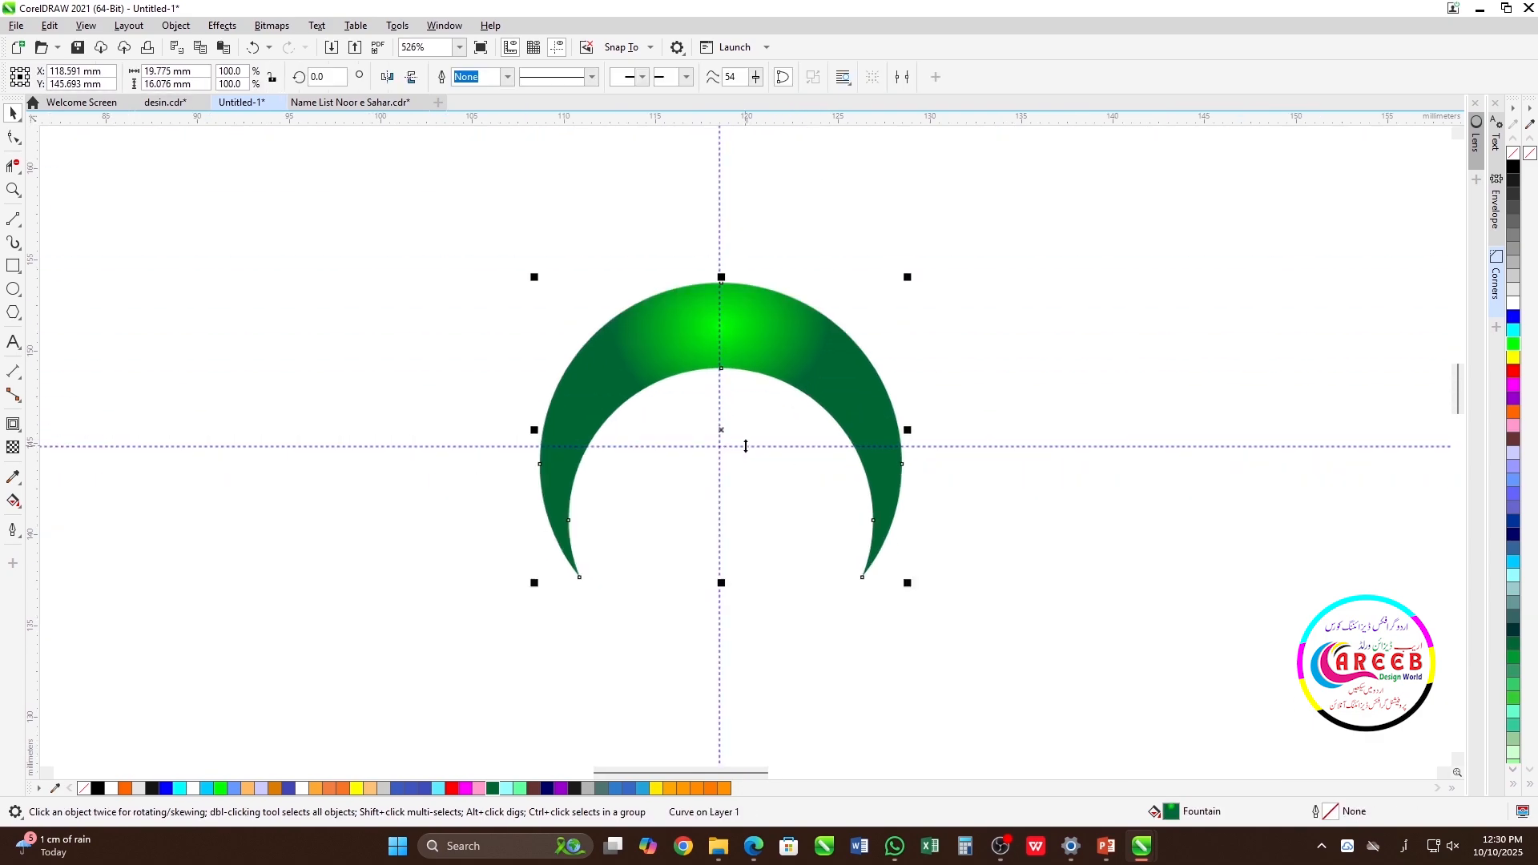
scroll(744, 441, "down", 4)
Step: Center the crescent's elliptical fountain fill on the guideline intersection and set its width to reach the crescent's outer right edge
left_click(779, 399)
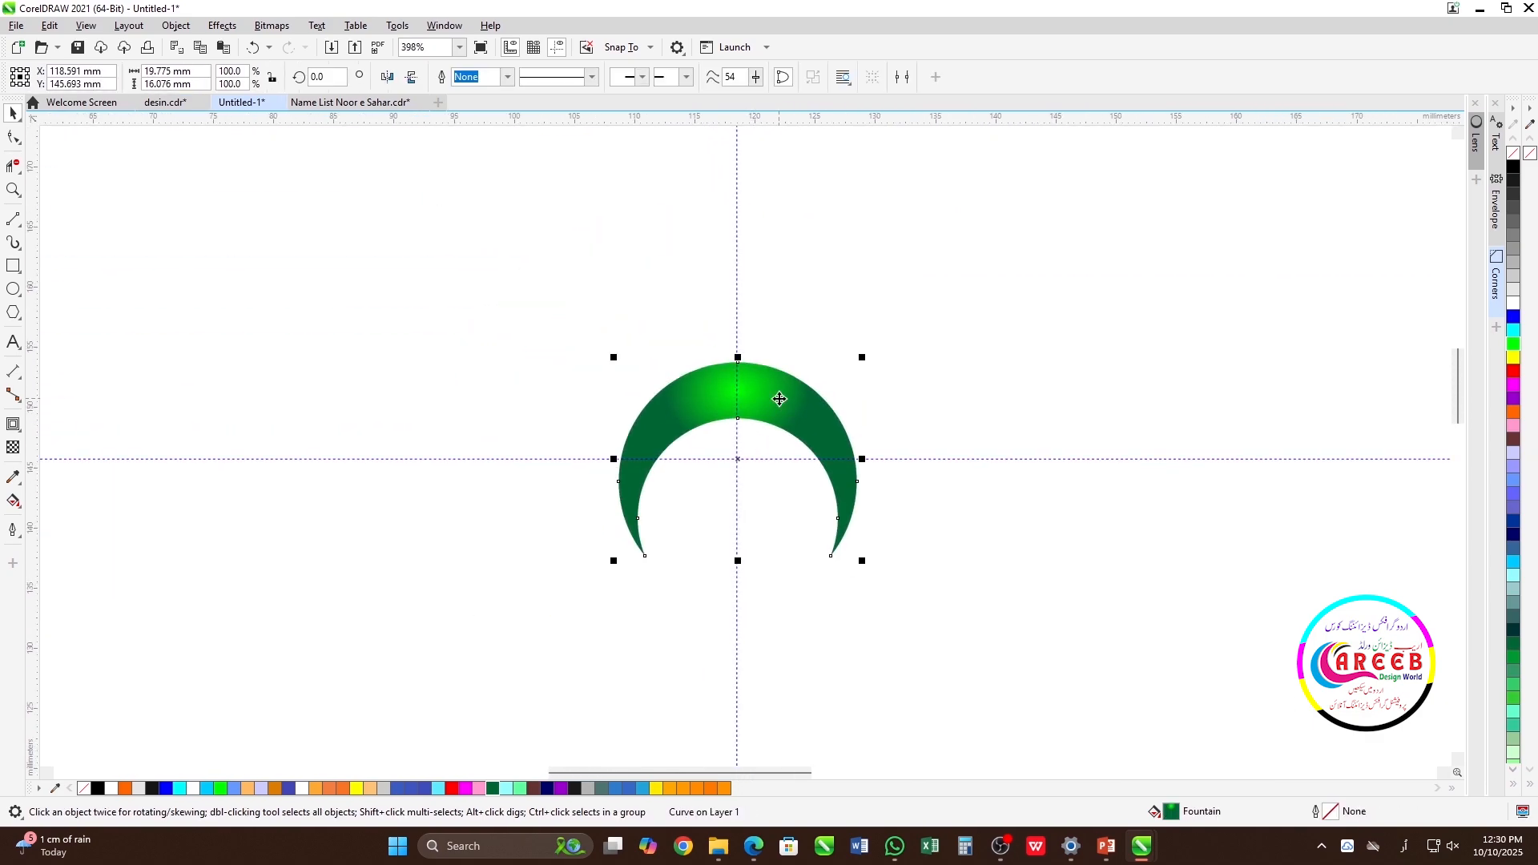
key("g")
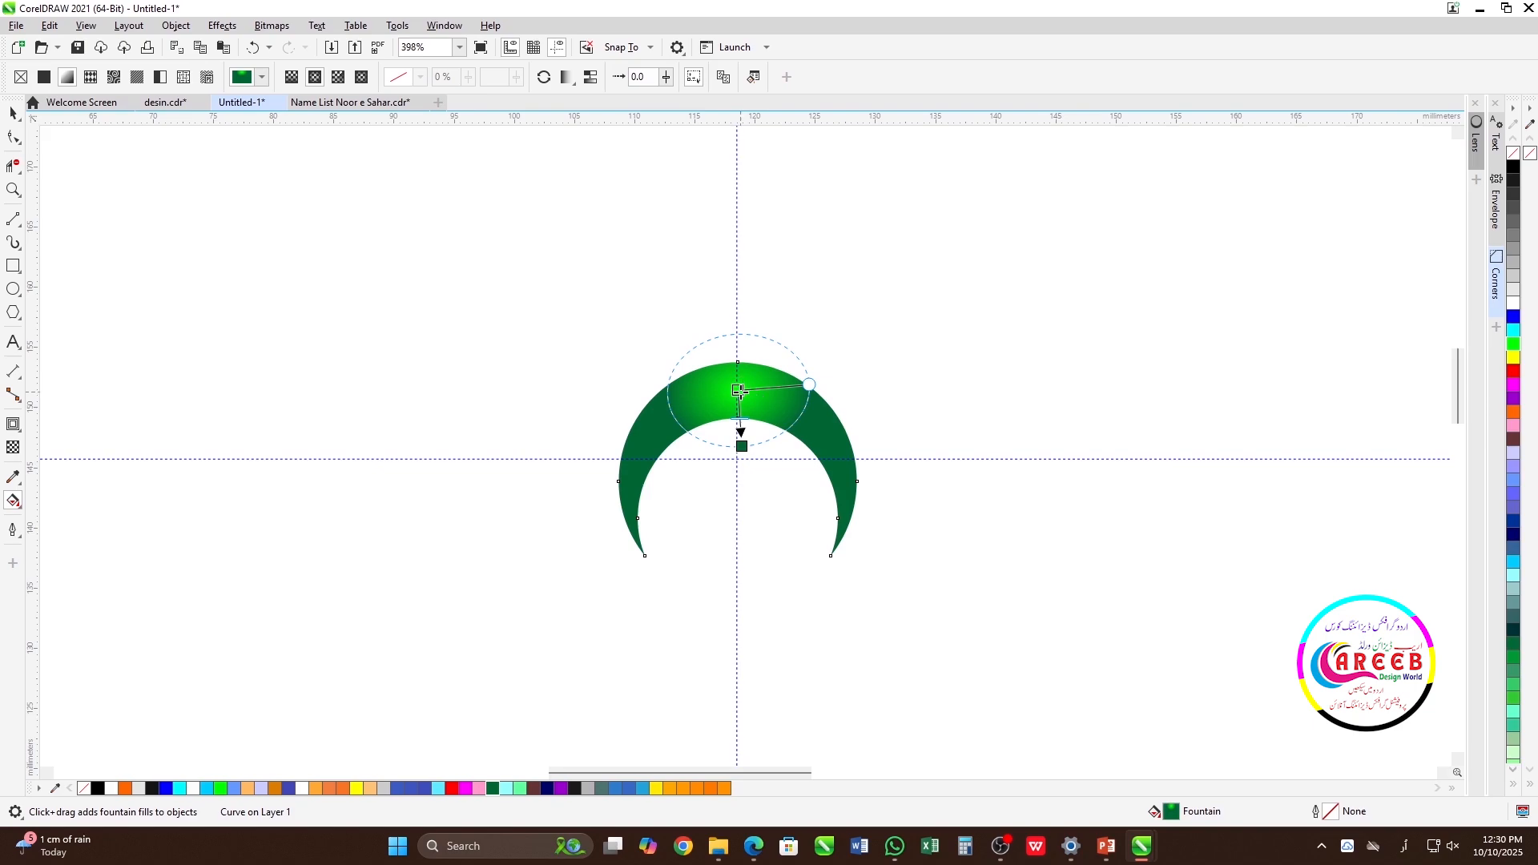
left_click_drag(742, 446, 737, 459)
left_click_drag(738, 391, 740, 574)
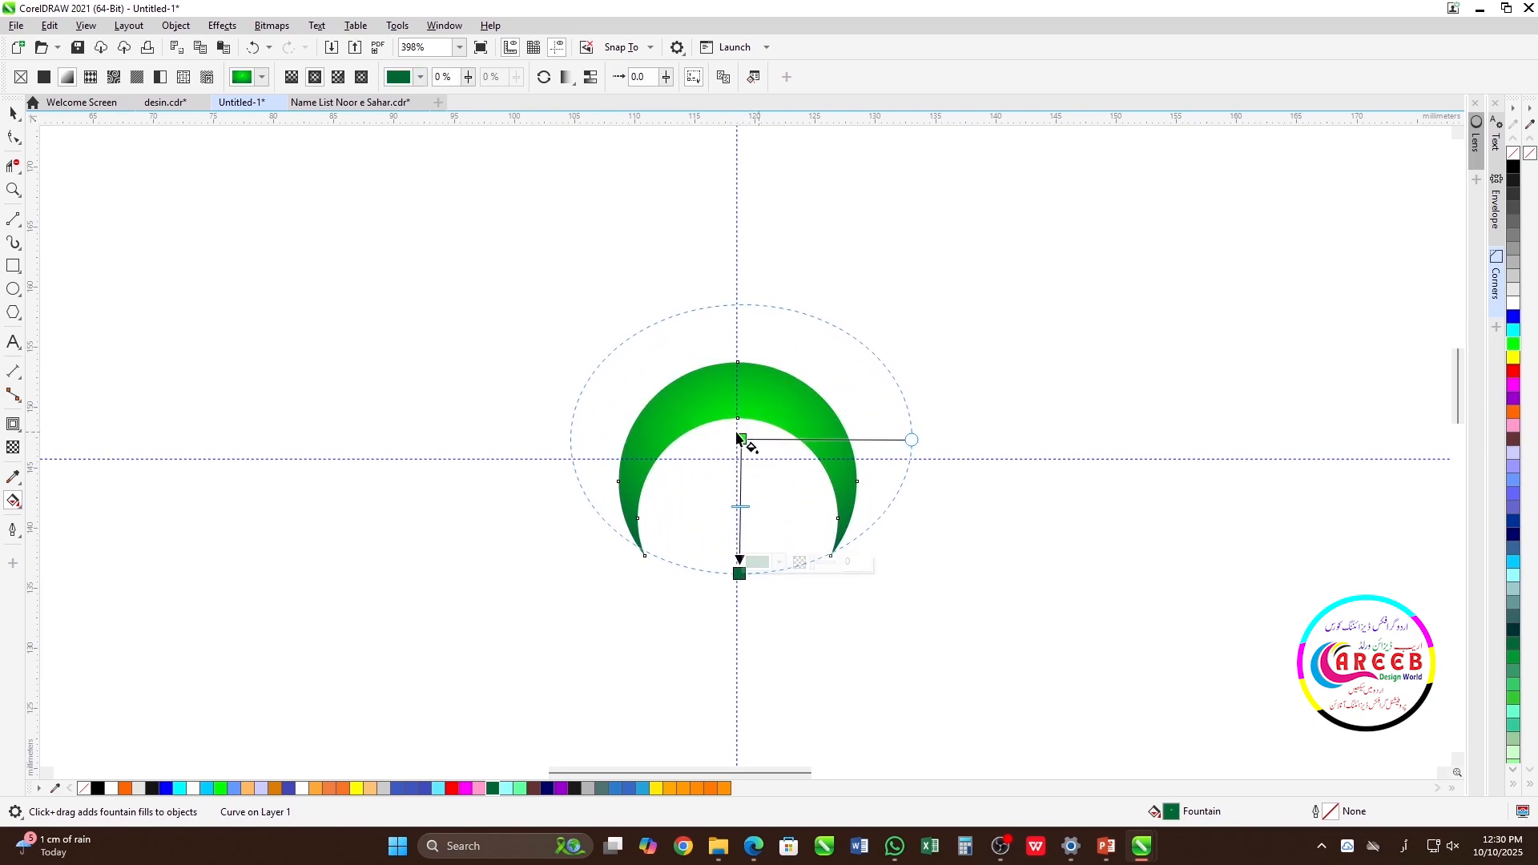
left_click_drag(743, 440, 738, 459)
left_click_drag(882, 456, 763, 450)
scroll(856, 461, "up", 4)
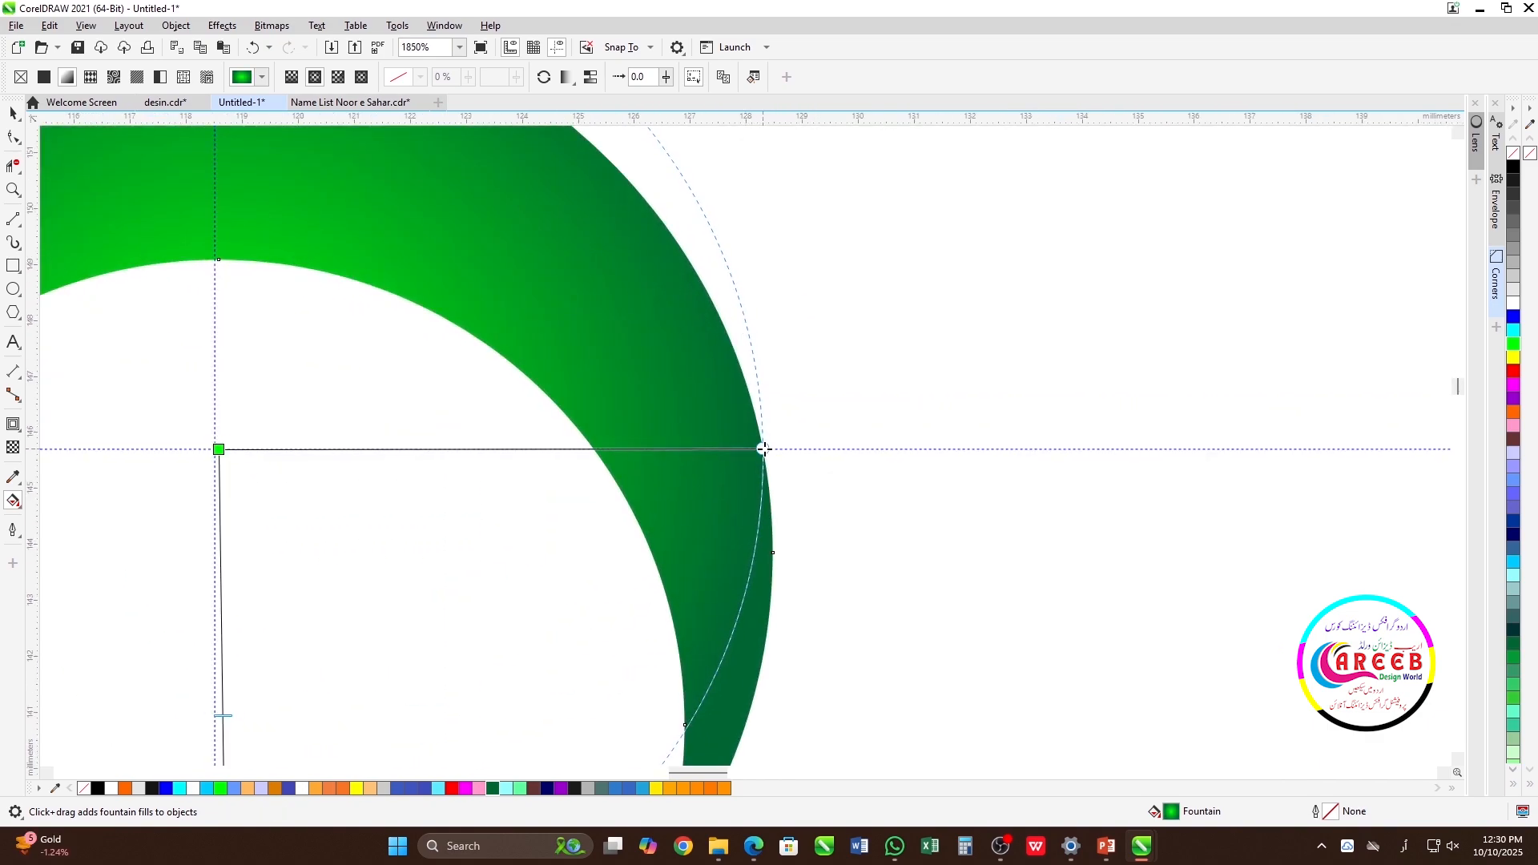
left_click(219, 448)
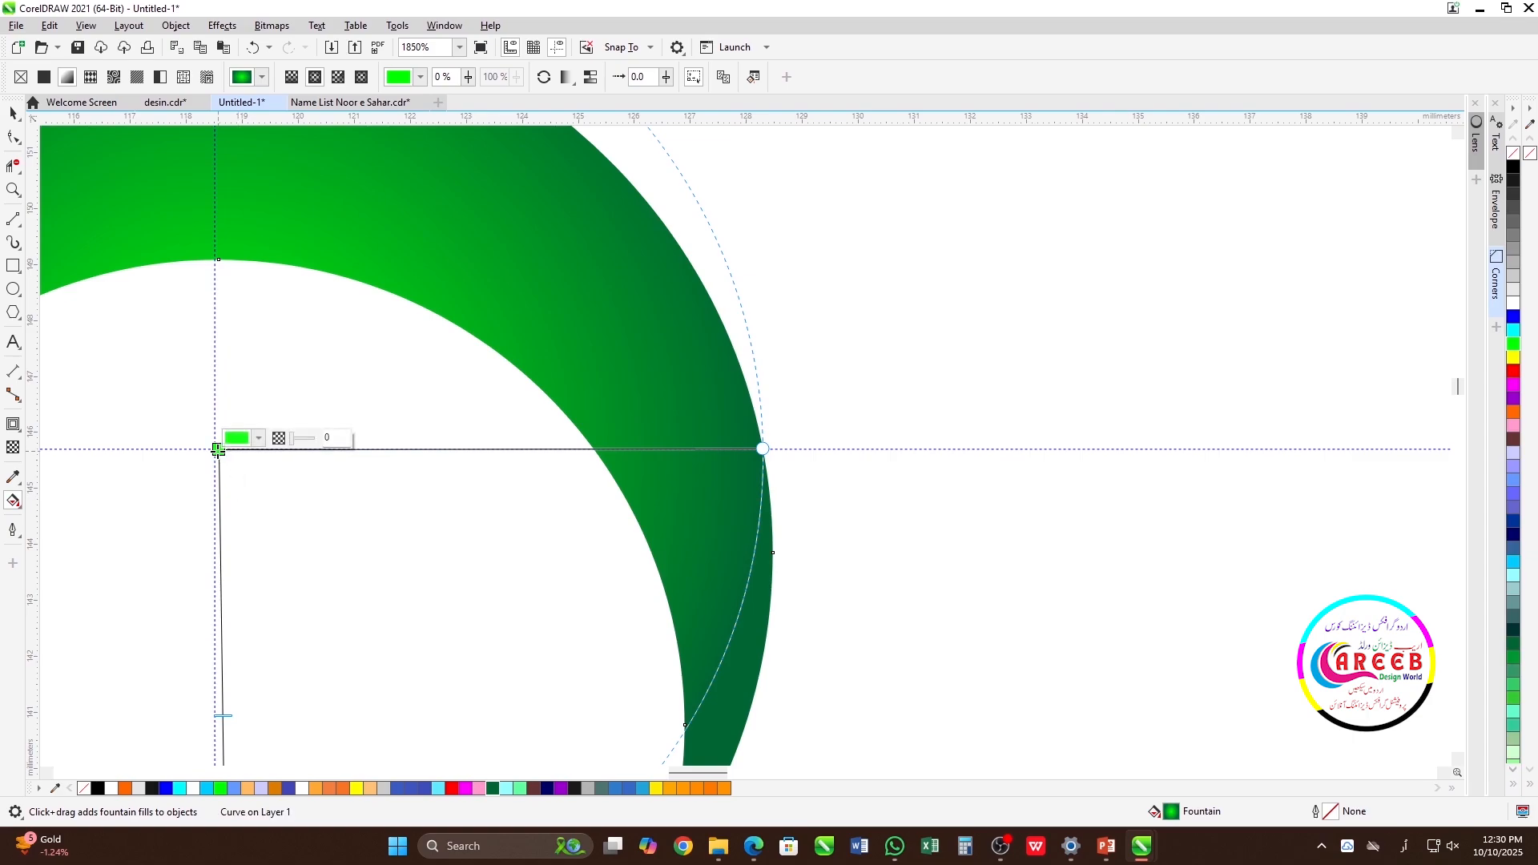
Step: Extend the dark green end of the crescent's fountain fill down along the vertical guideline so its ellipse reaches the crescent tips
scroll(867, 451, "down", 3)
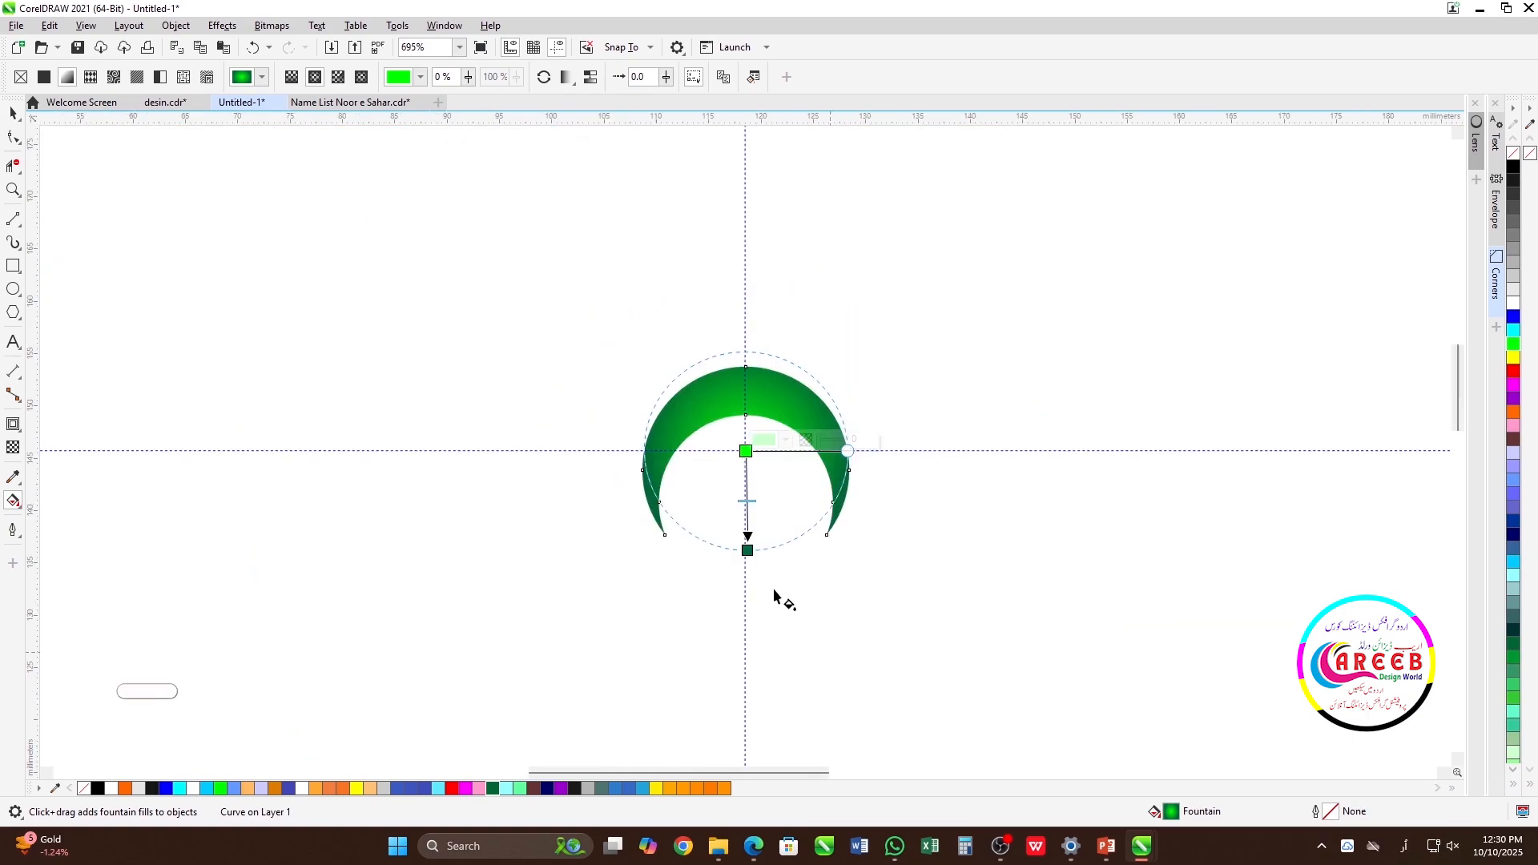
scroll(774, 593, "up", 2)
left_click(703, 376)
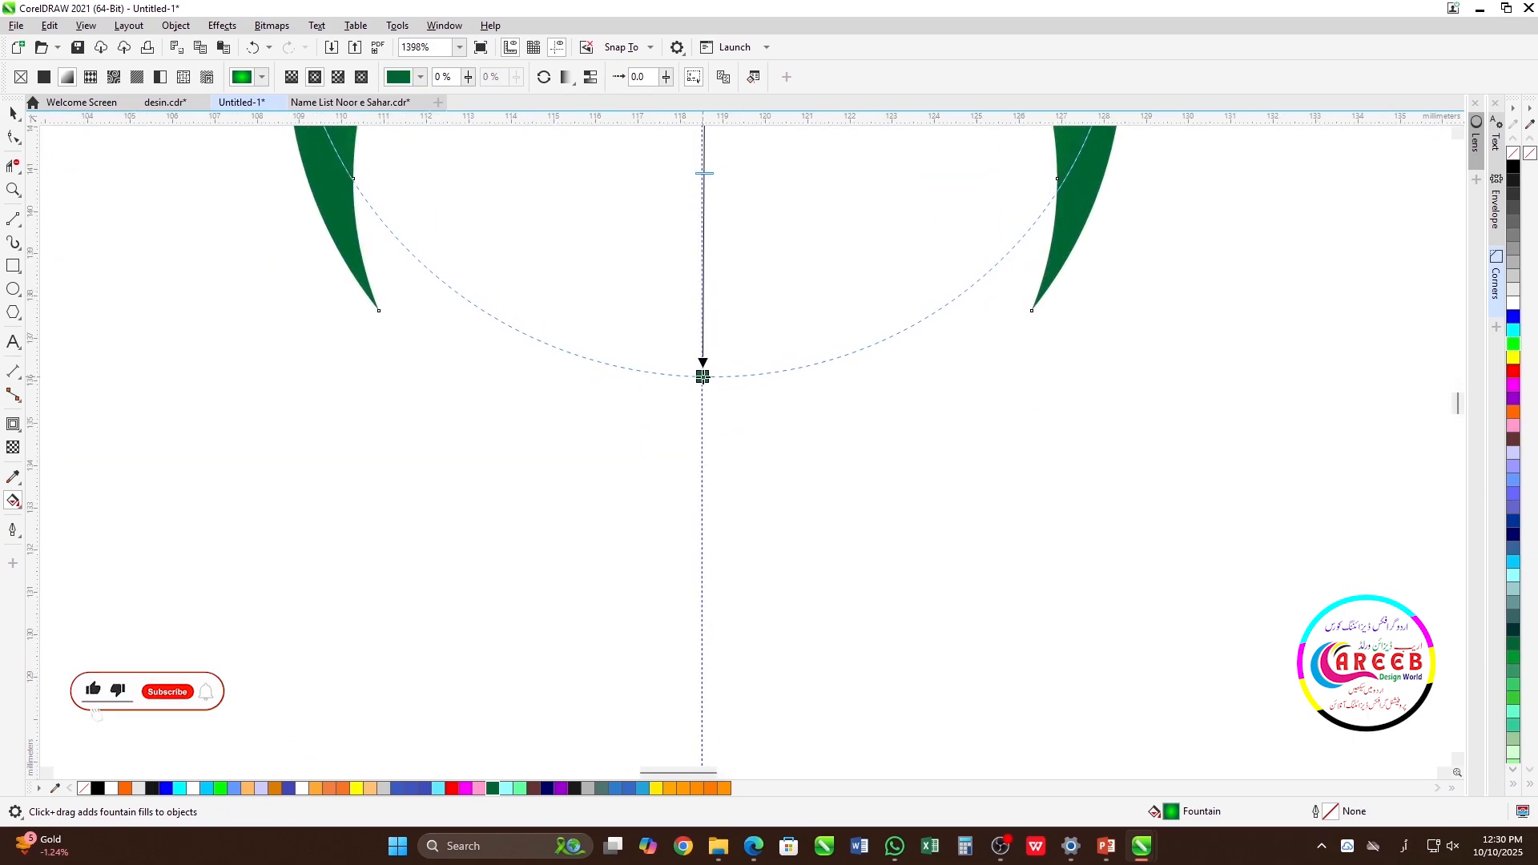
left_click_drag(703, 377, 704, 437)
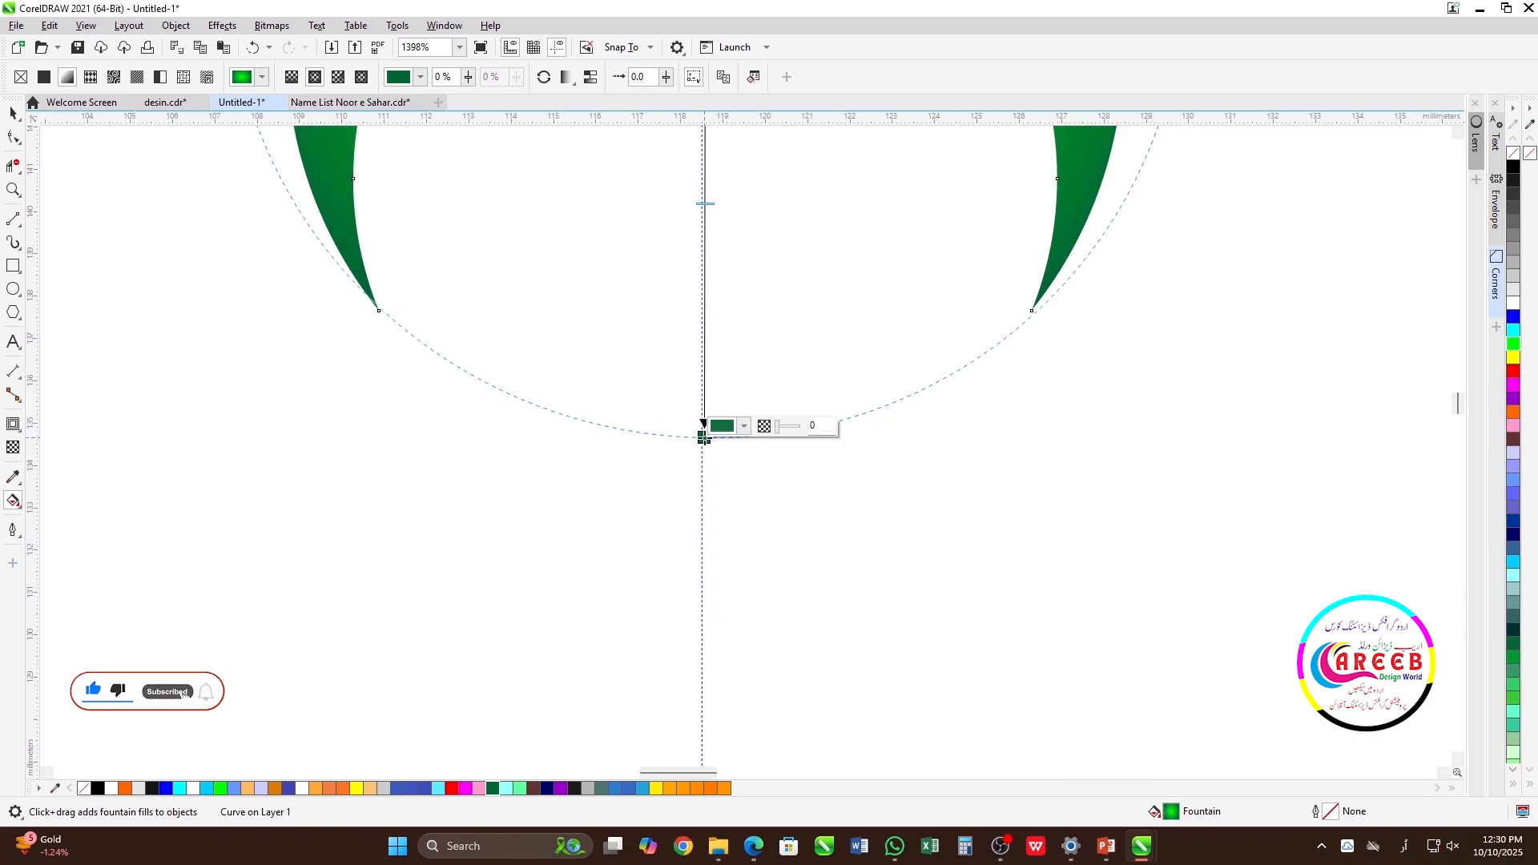
left_click(704, 440)
scroll(753, 401, "down", 2)
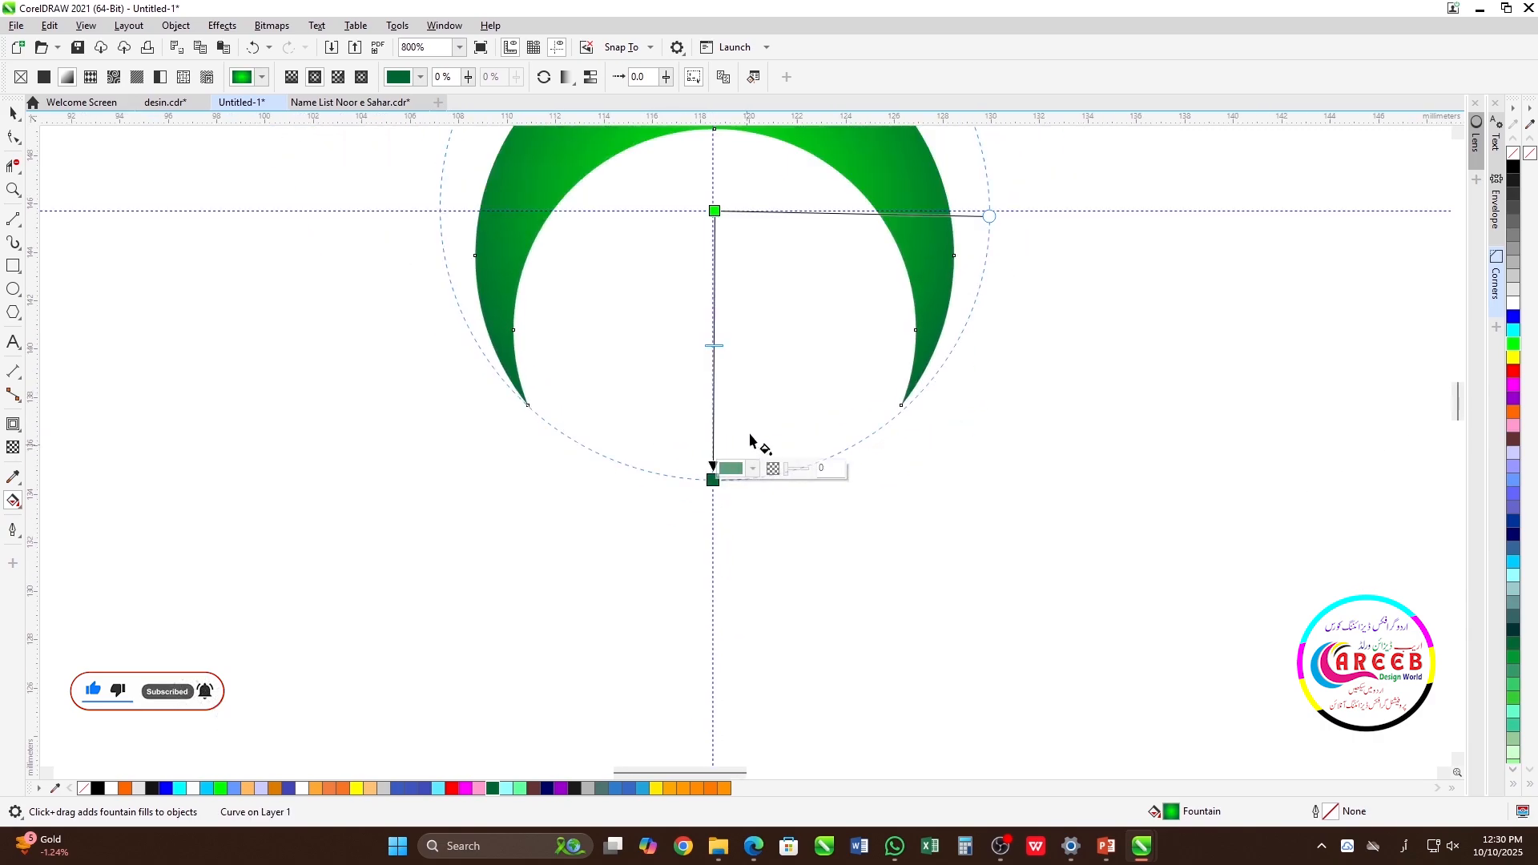
Step: Level the fountain fill's width handle on the horizontal guideline and bring it in to the crescent's right edge
scroll(716, 223, "up", 3)
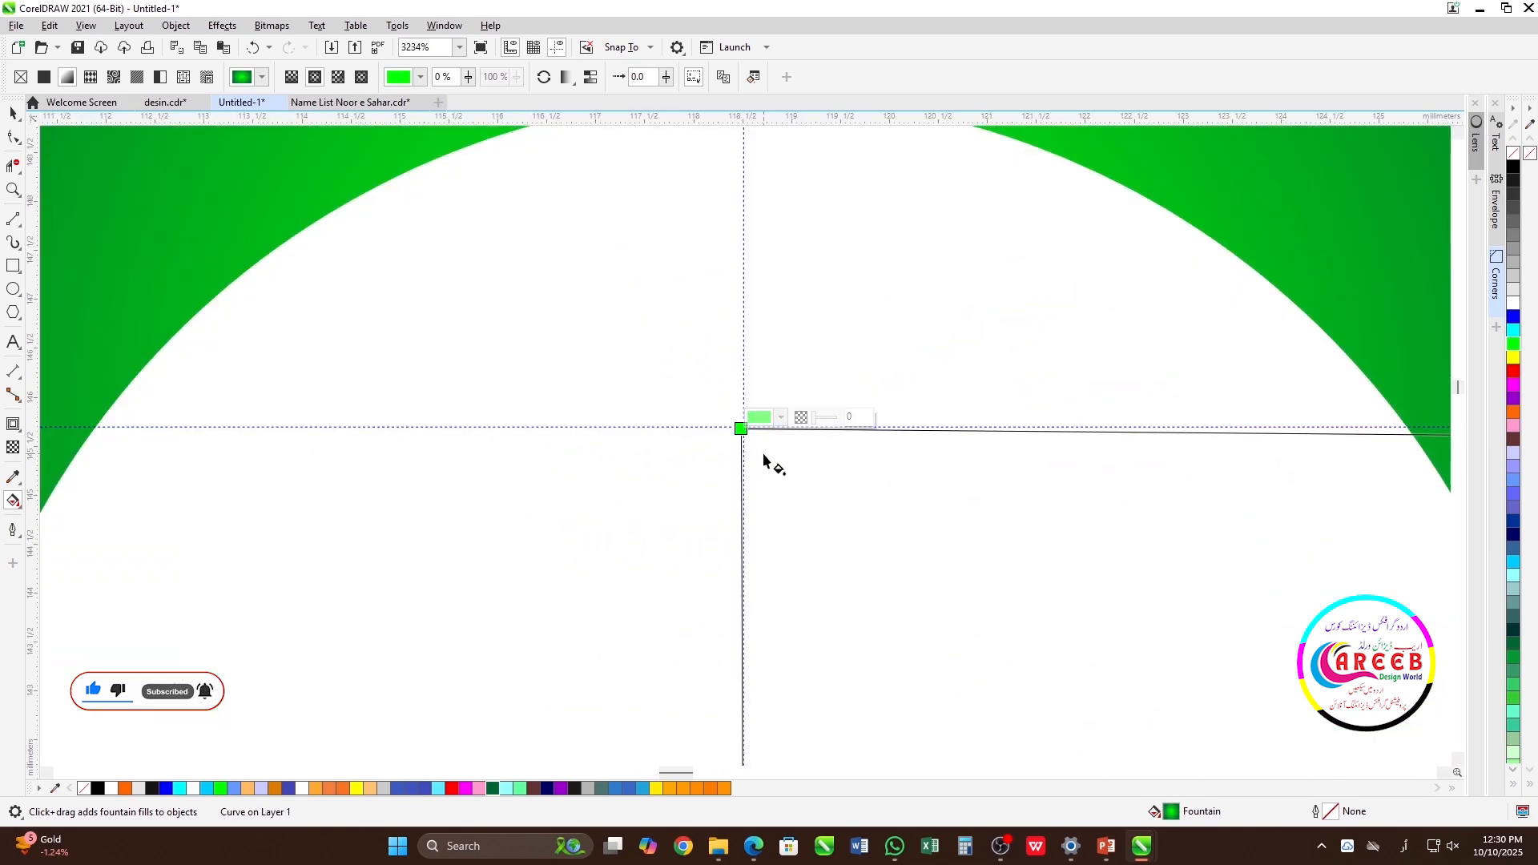
scroll(769, 457, "down", 5)
scroll(1082, 460, "up", 3)
left_click_drag(786, 425, 786, 418)
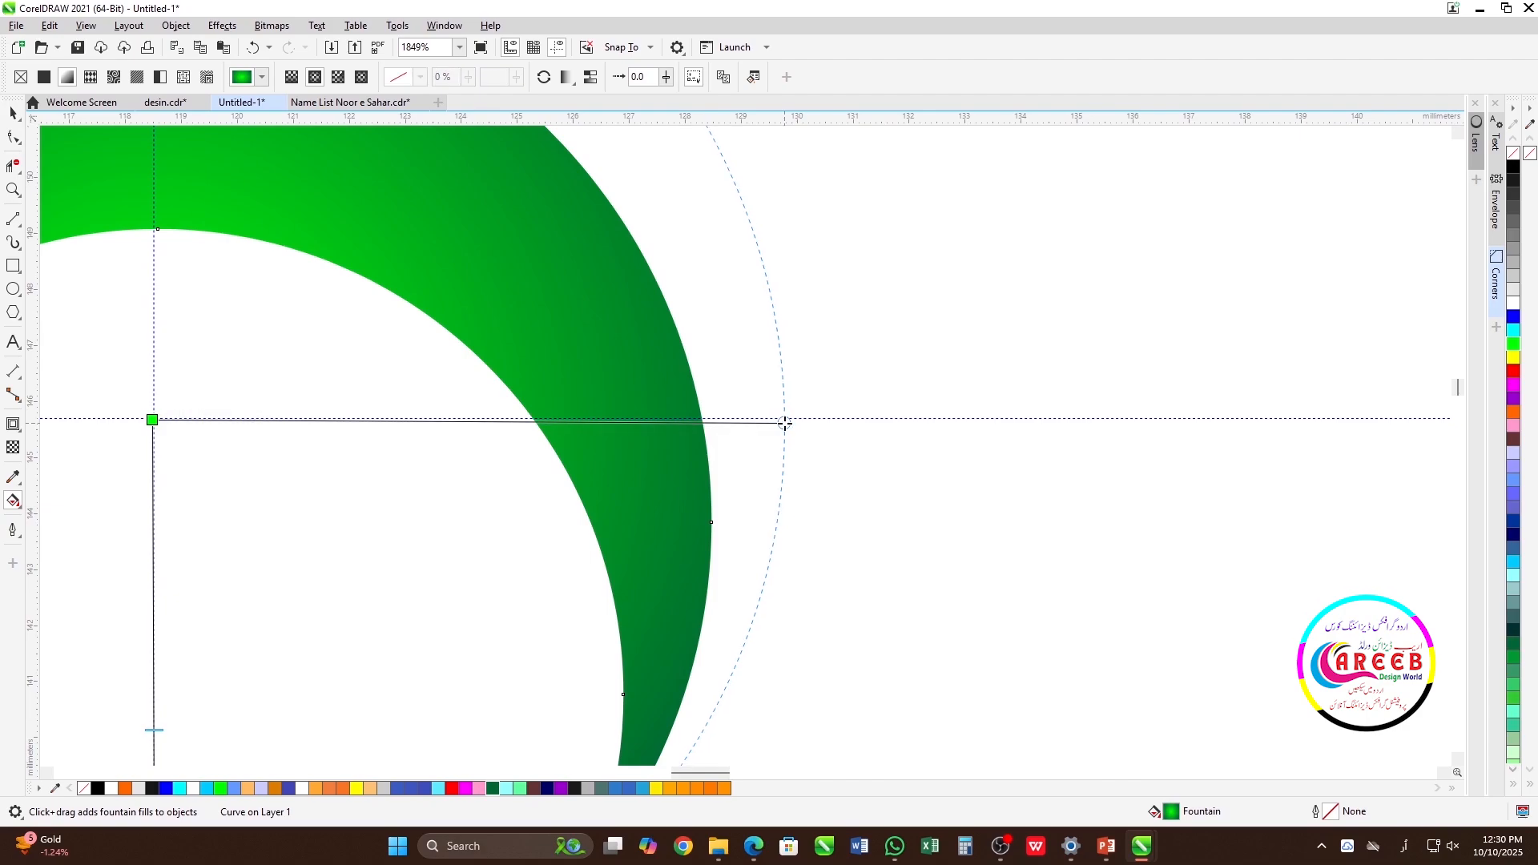
scroll(786, 418, "down", 4)
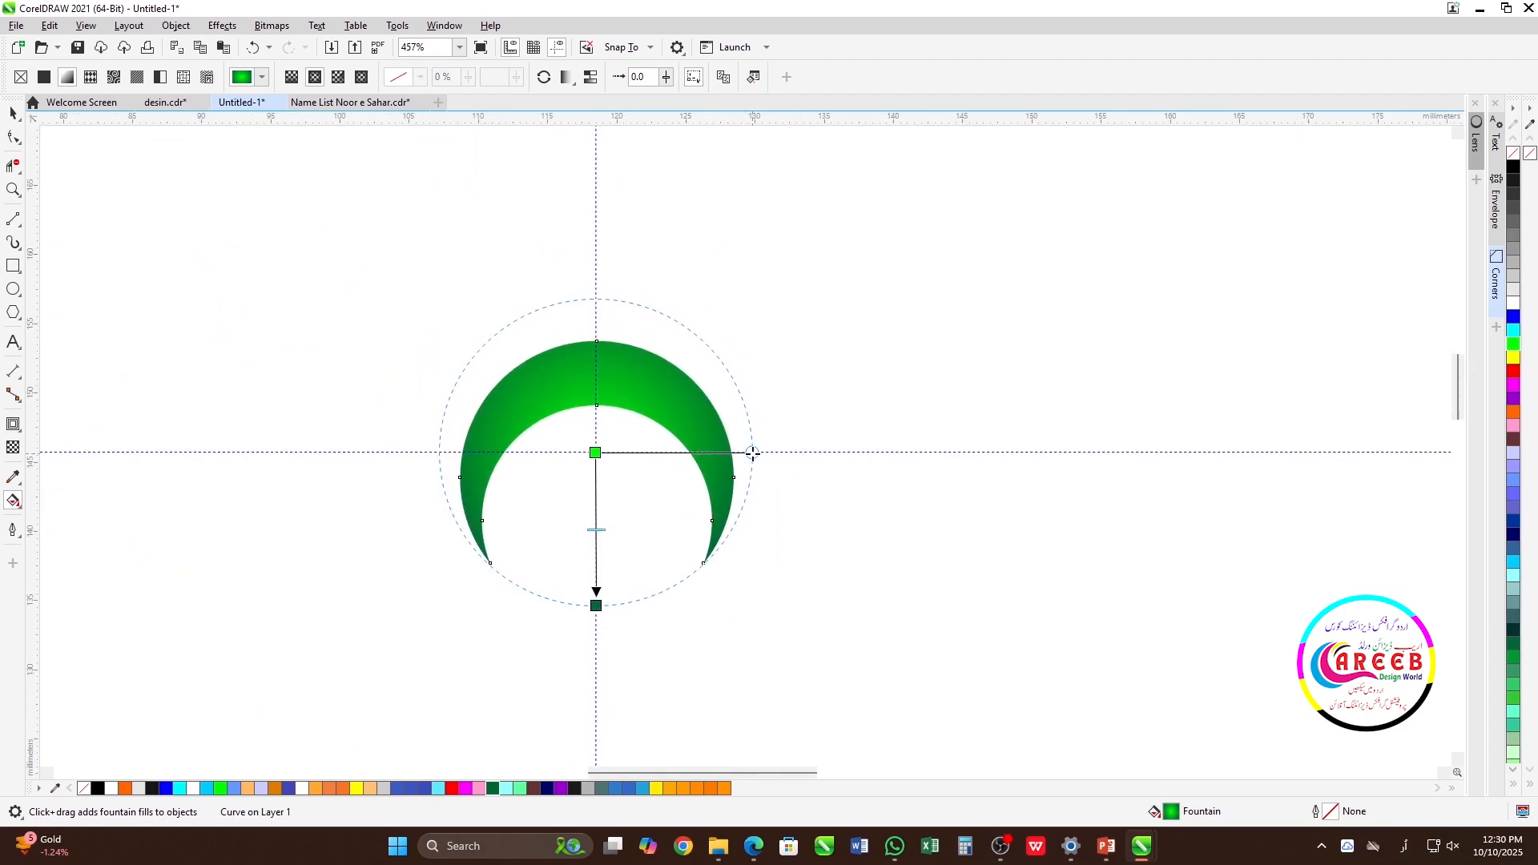
left_click_drag(753, 452, 734, 452)
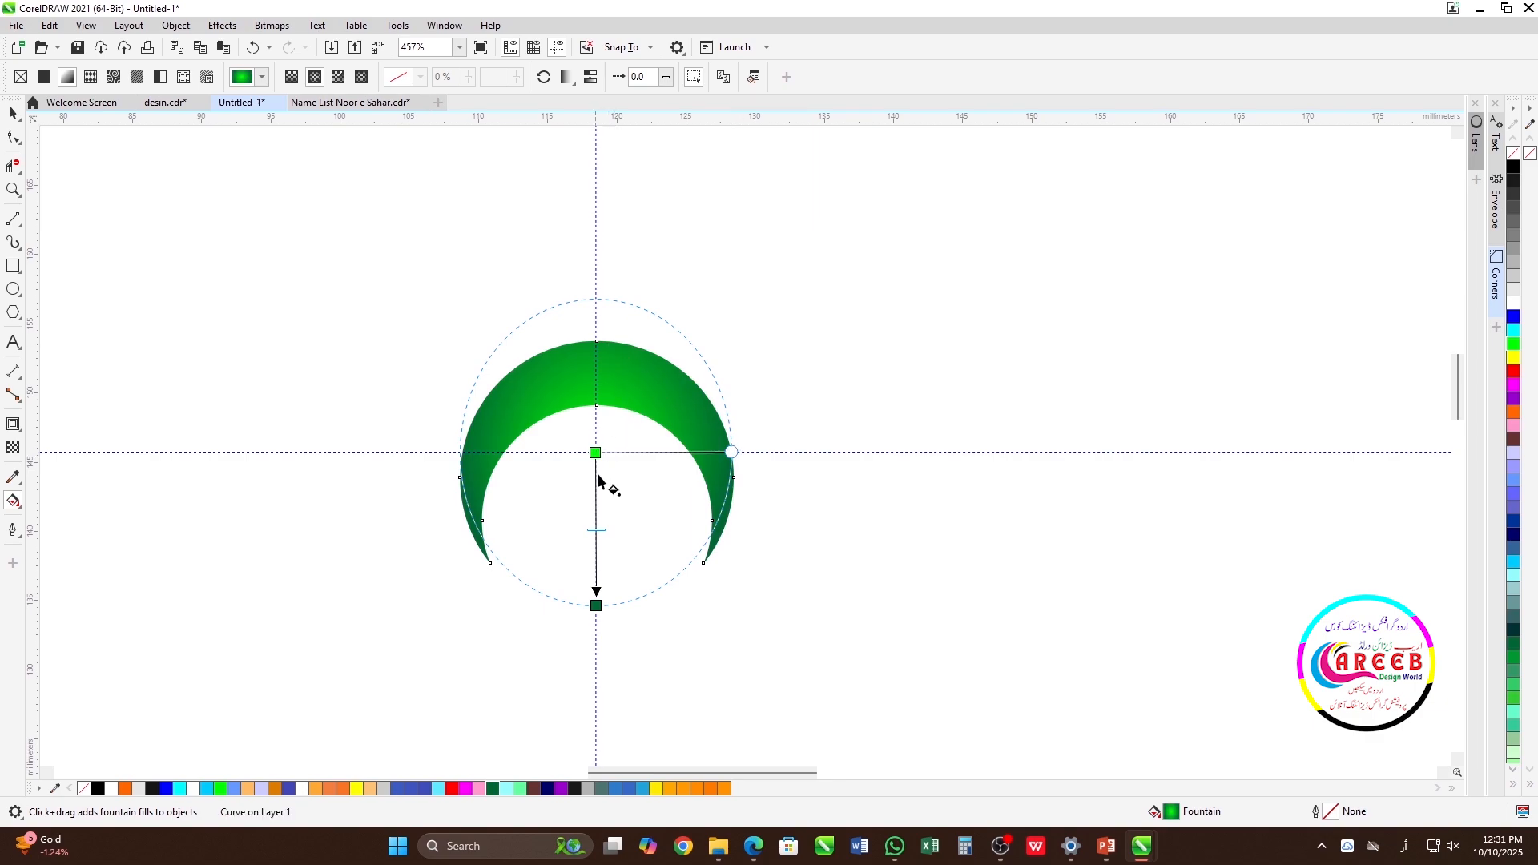
key("space")
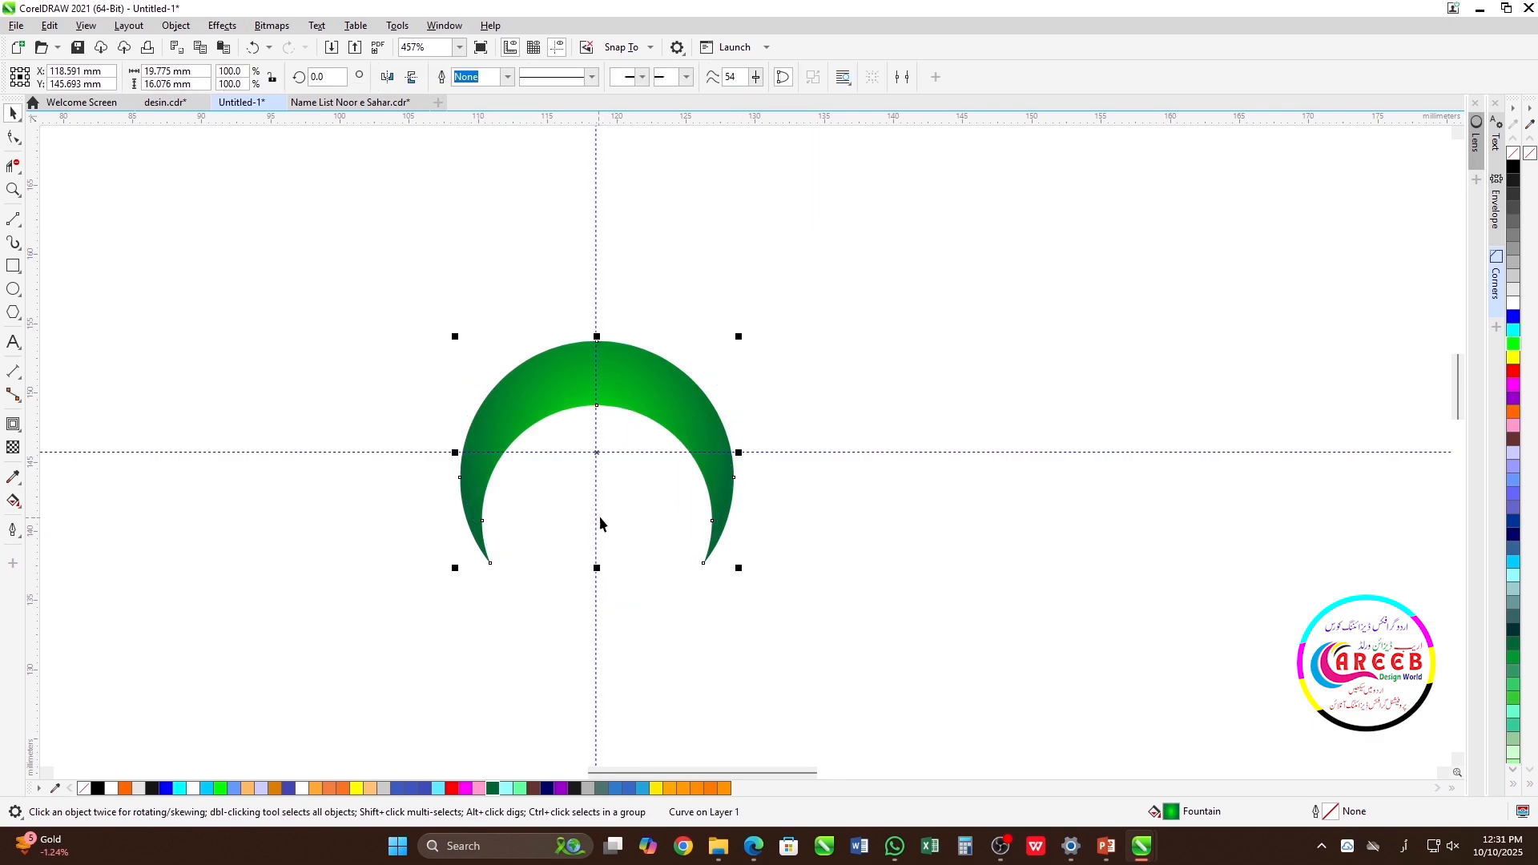
Step: Draw a circle below the crescent, center it on the page, and set its diameter to 60 mm
scroll(848, 368, "down", 4)
left_click(724, 328)
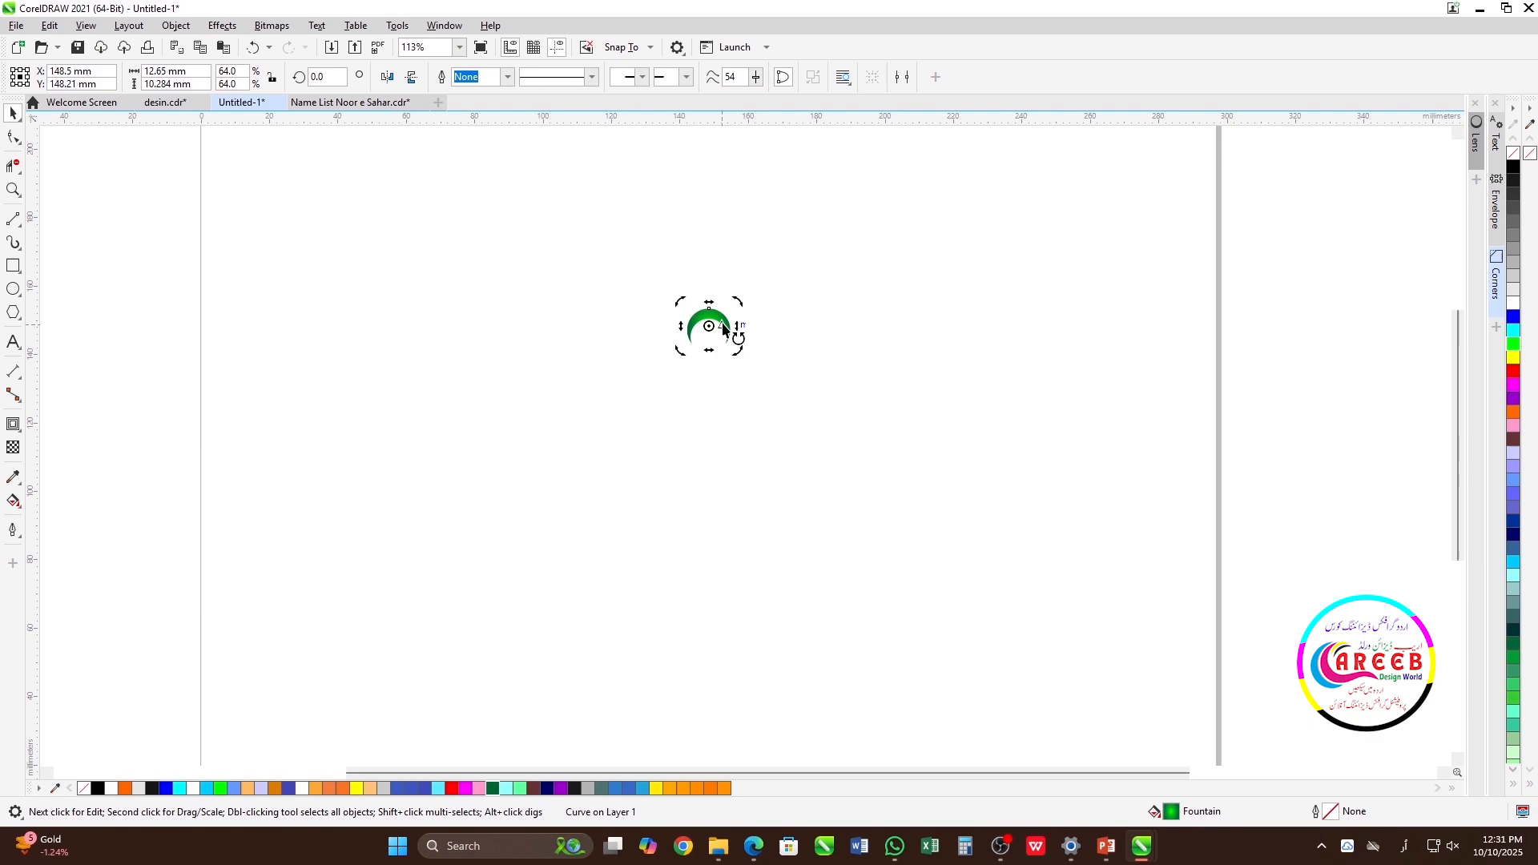
left_click(825, 313)
key("F7")
left_click_drag(540, 407, 609, 503)
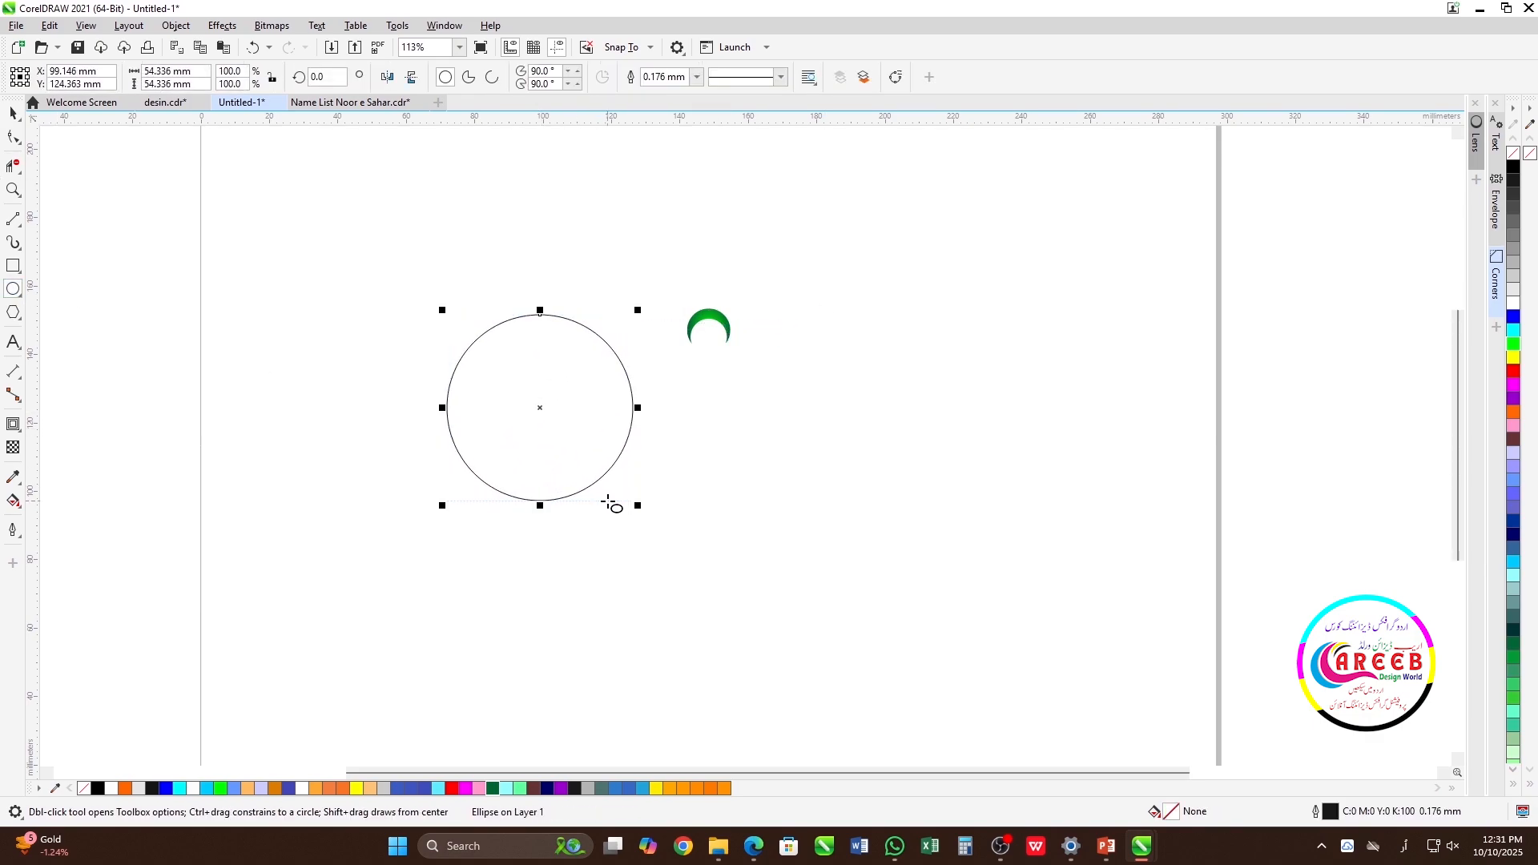
key("space")
key("p")
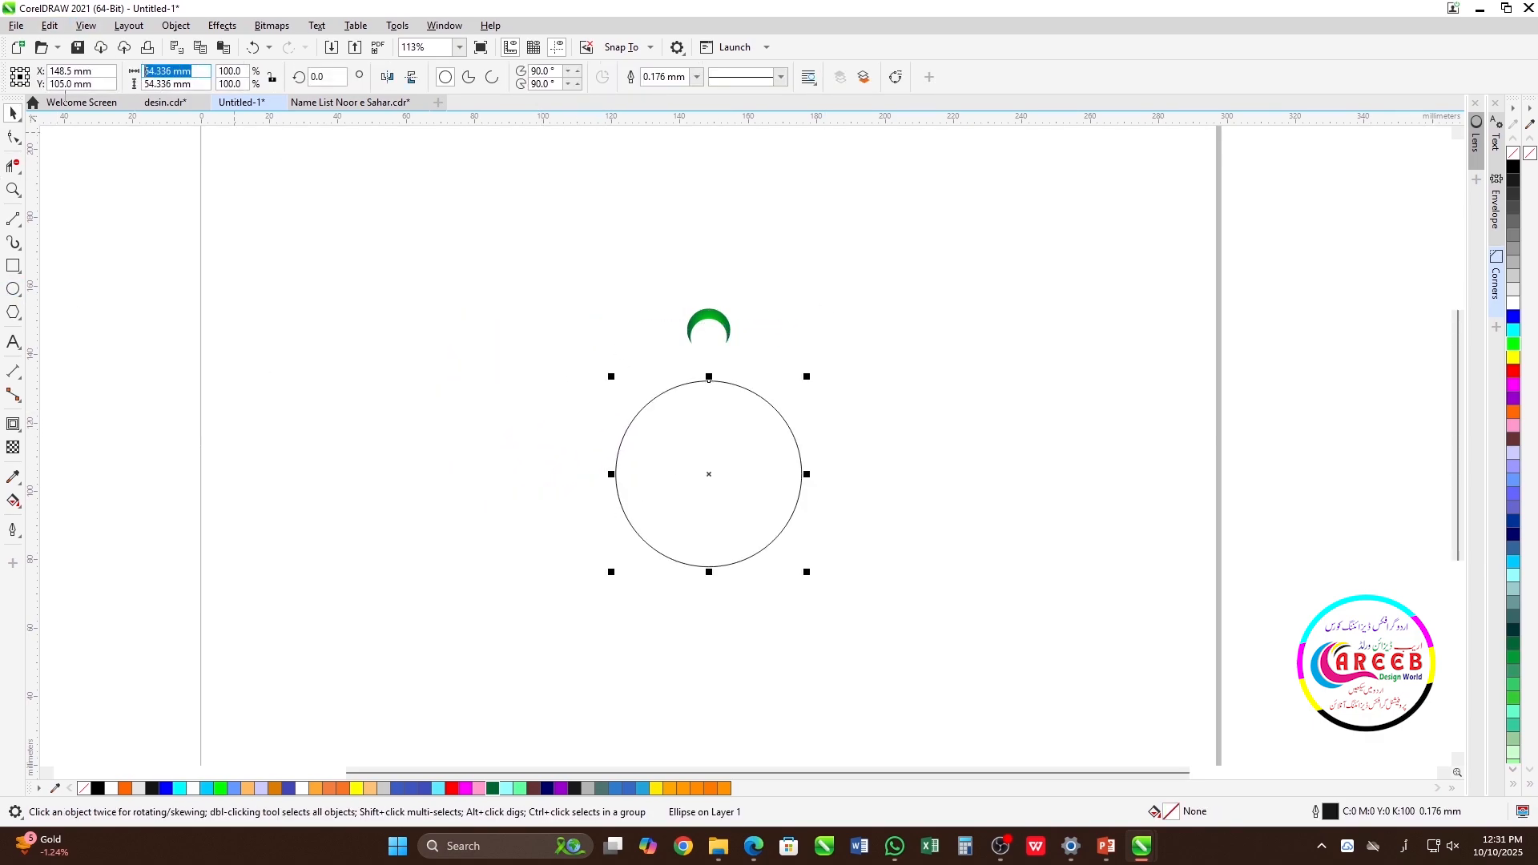
key("Return")
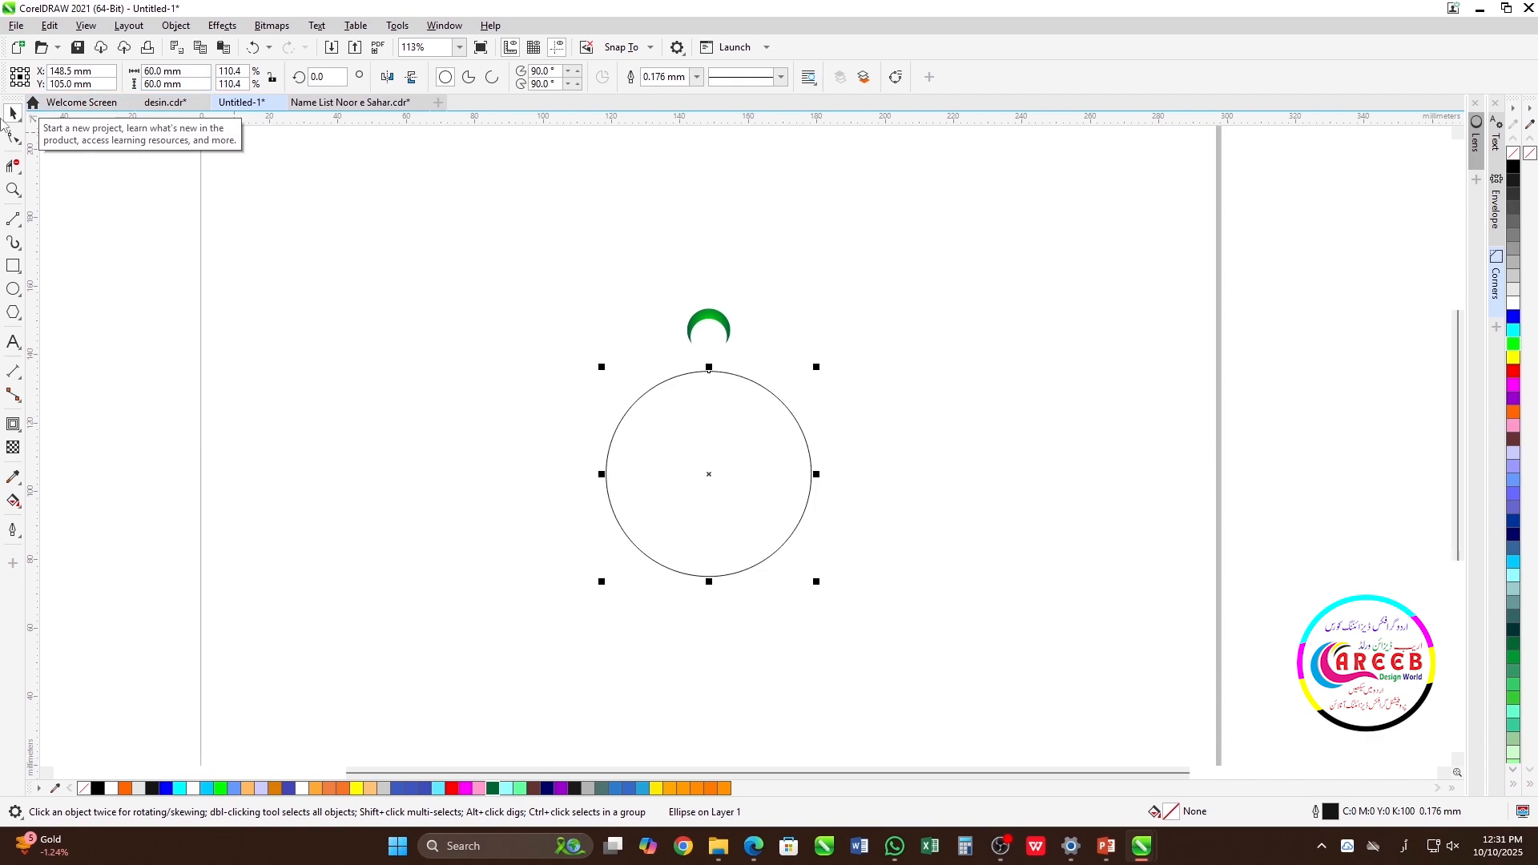
Step: Align the crescent to the top of the 60 mm circle and scale it down to about 9.1 mm wide
left_click(880, 267)
left_click(731, 337)
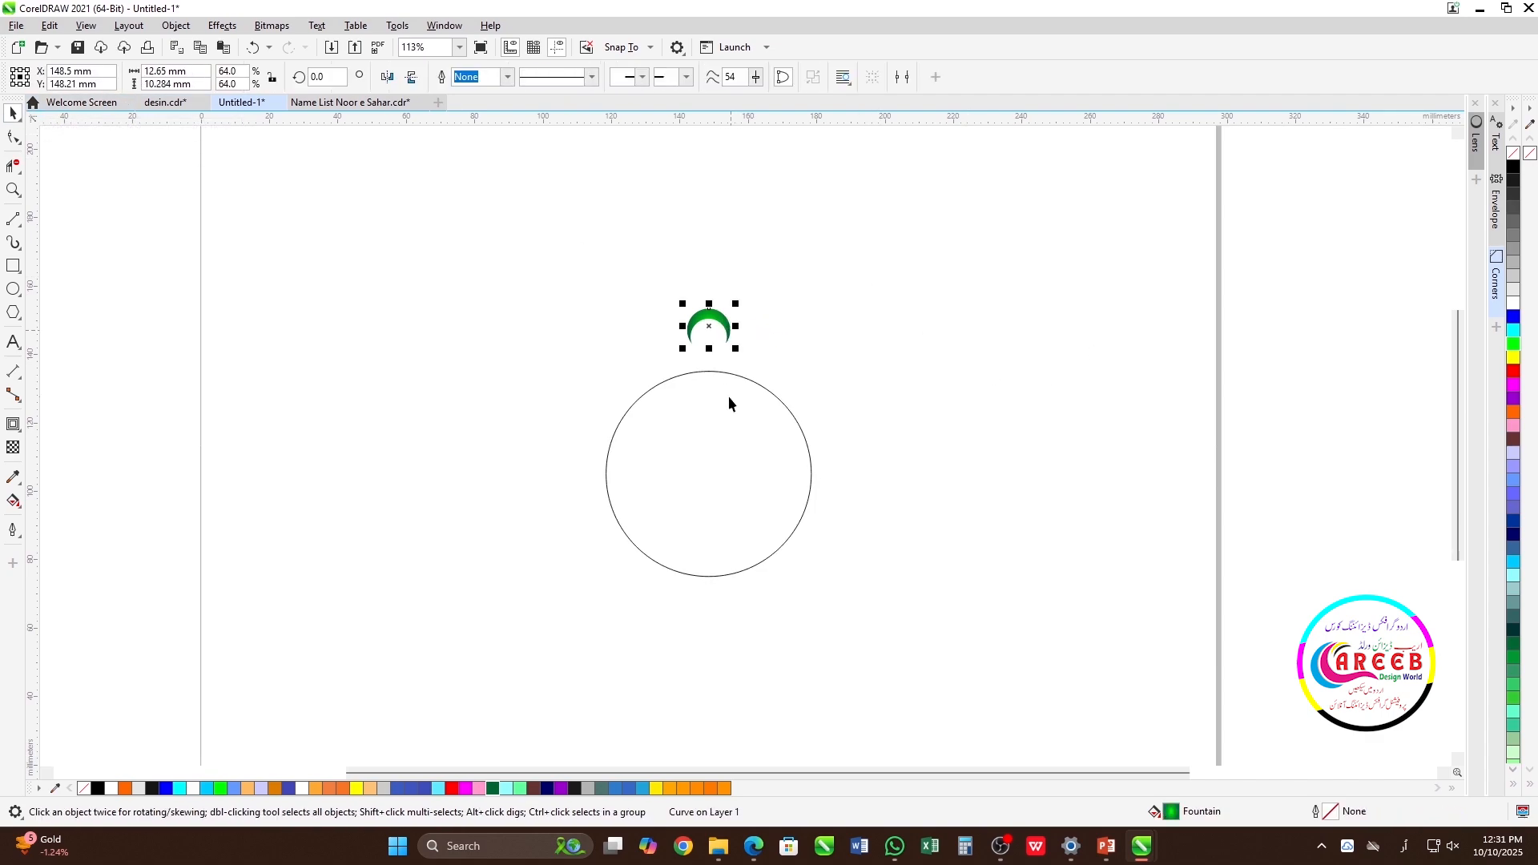
left_click(737, 377, "shift")
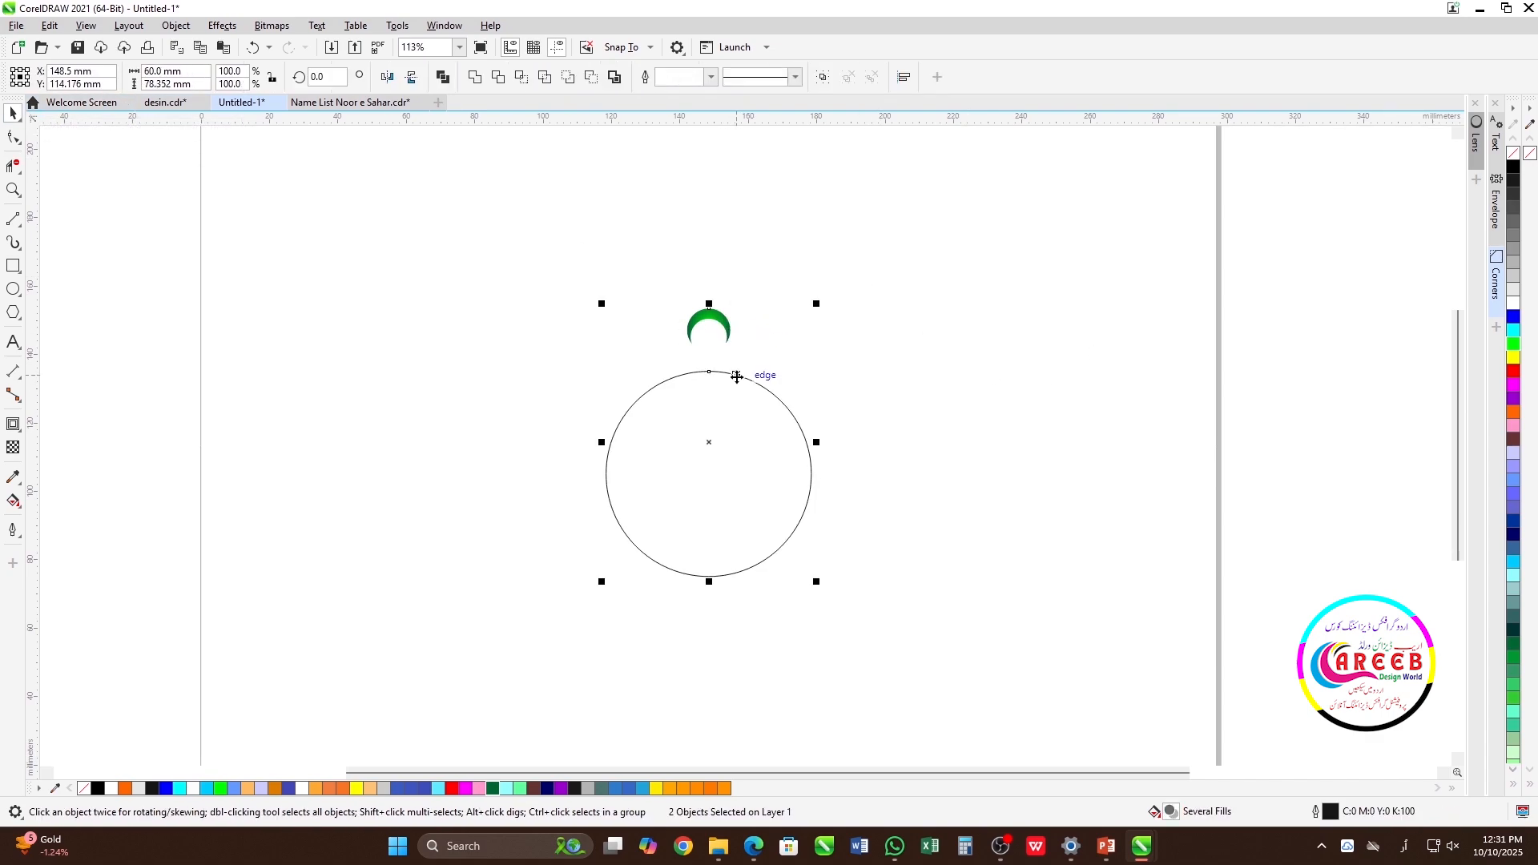
key("t")
scroll(700, 334, "up", 2)
left_click_drag(609, 315, 814, 531)
left_click_drag(771, 397, 777, 398)
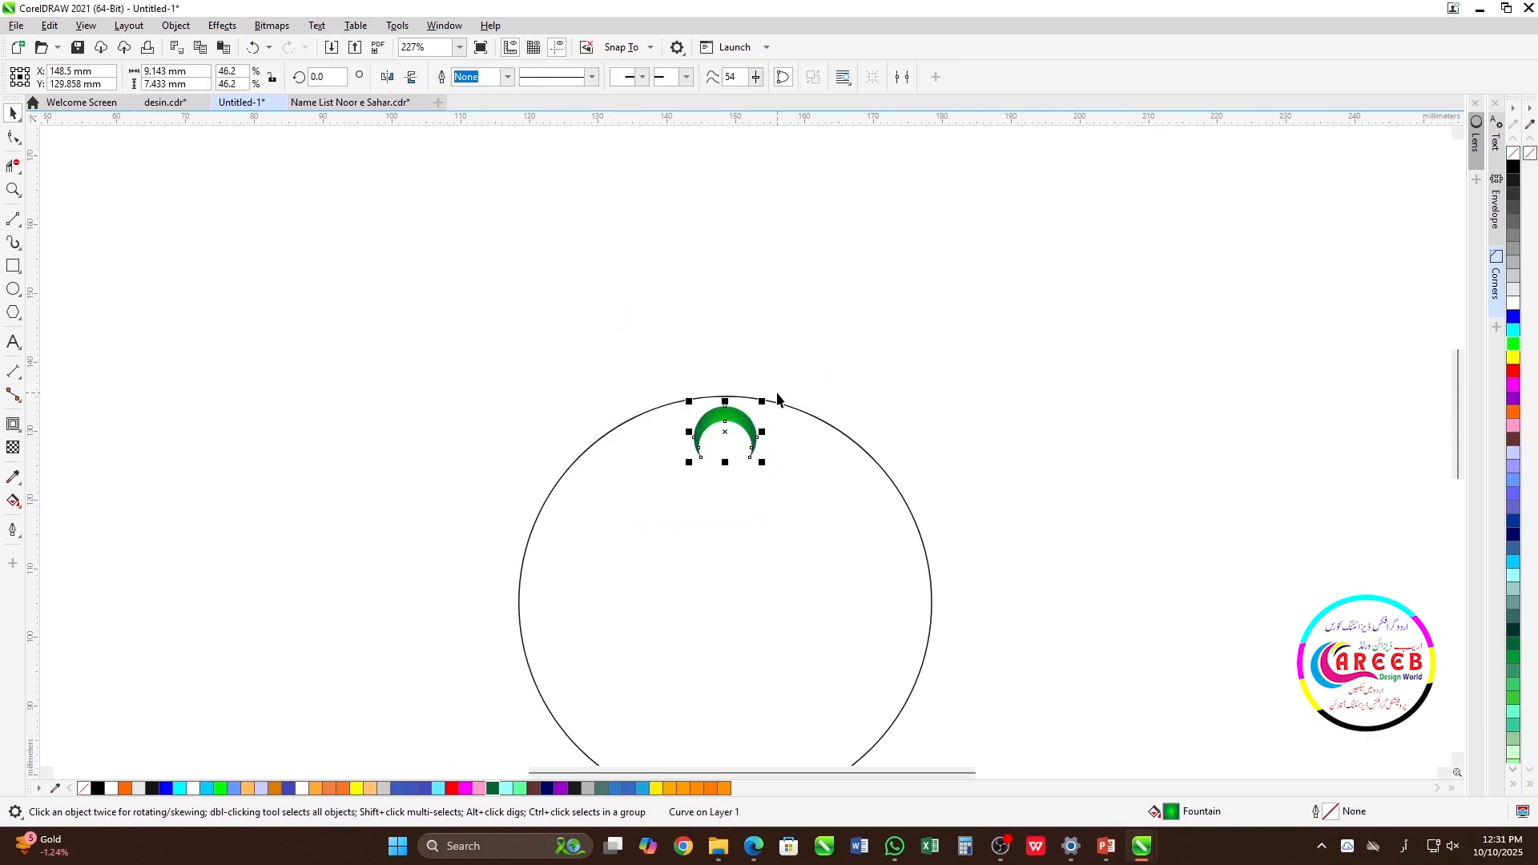
Step: Align the reduced crescent to the circle's top edge again and select only the crescent
left_click(810, 453, "shift")
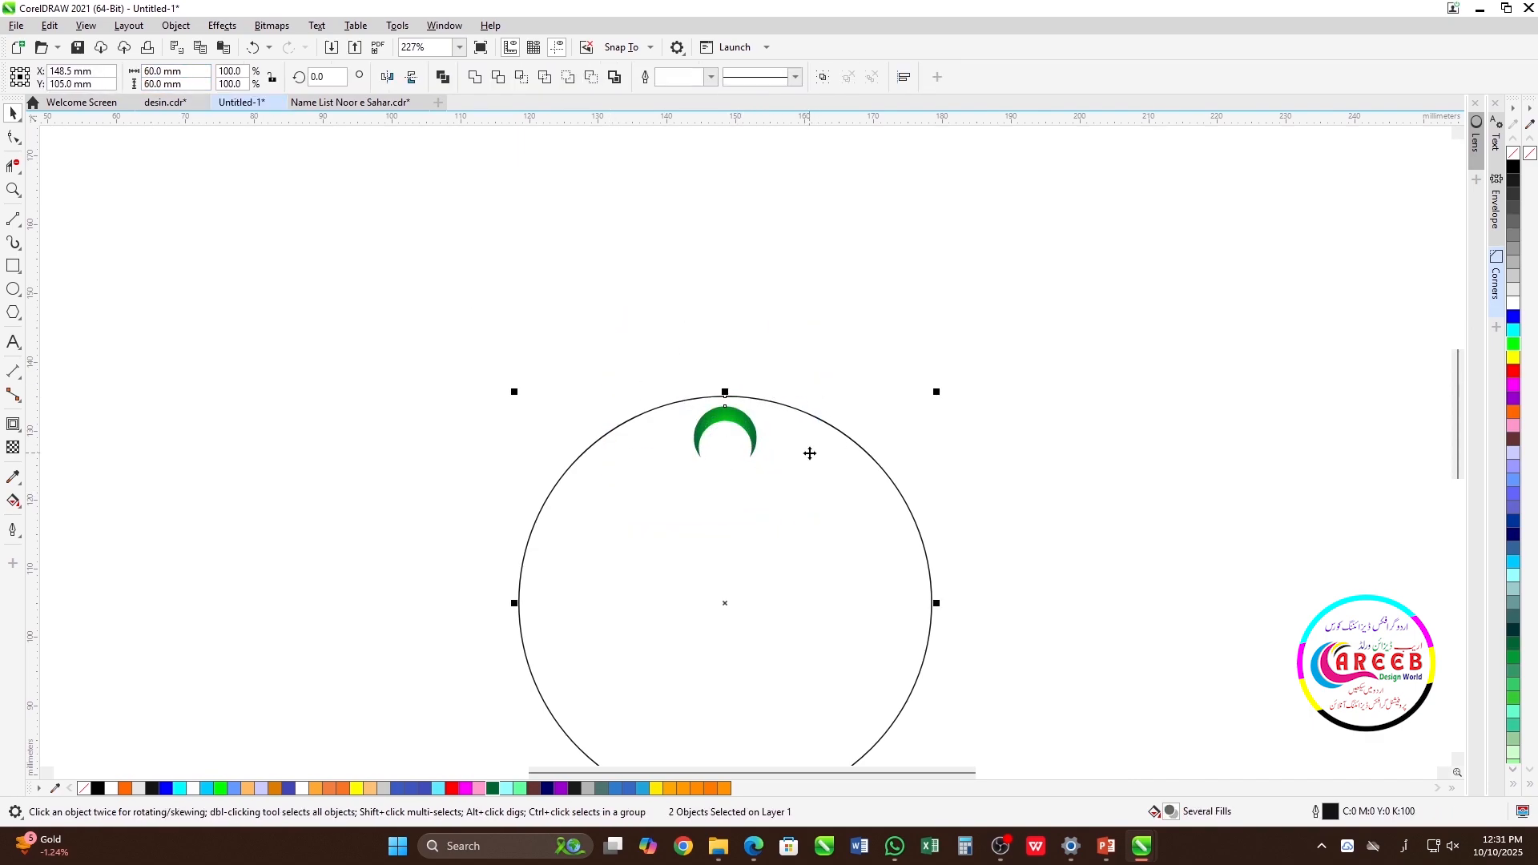
key("t")
left_click_drag(621, 340, 826, 499)
left_click(736, 409)
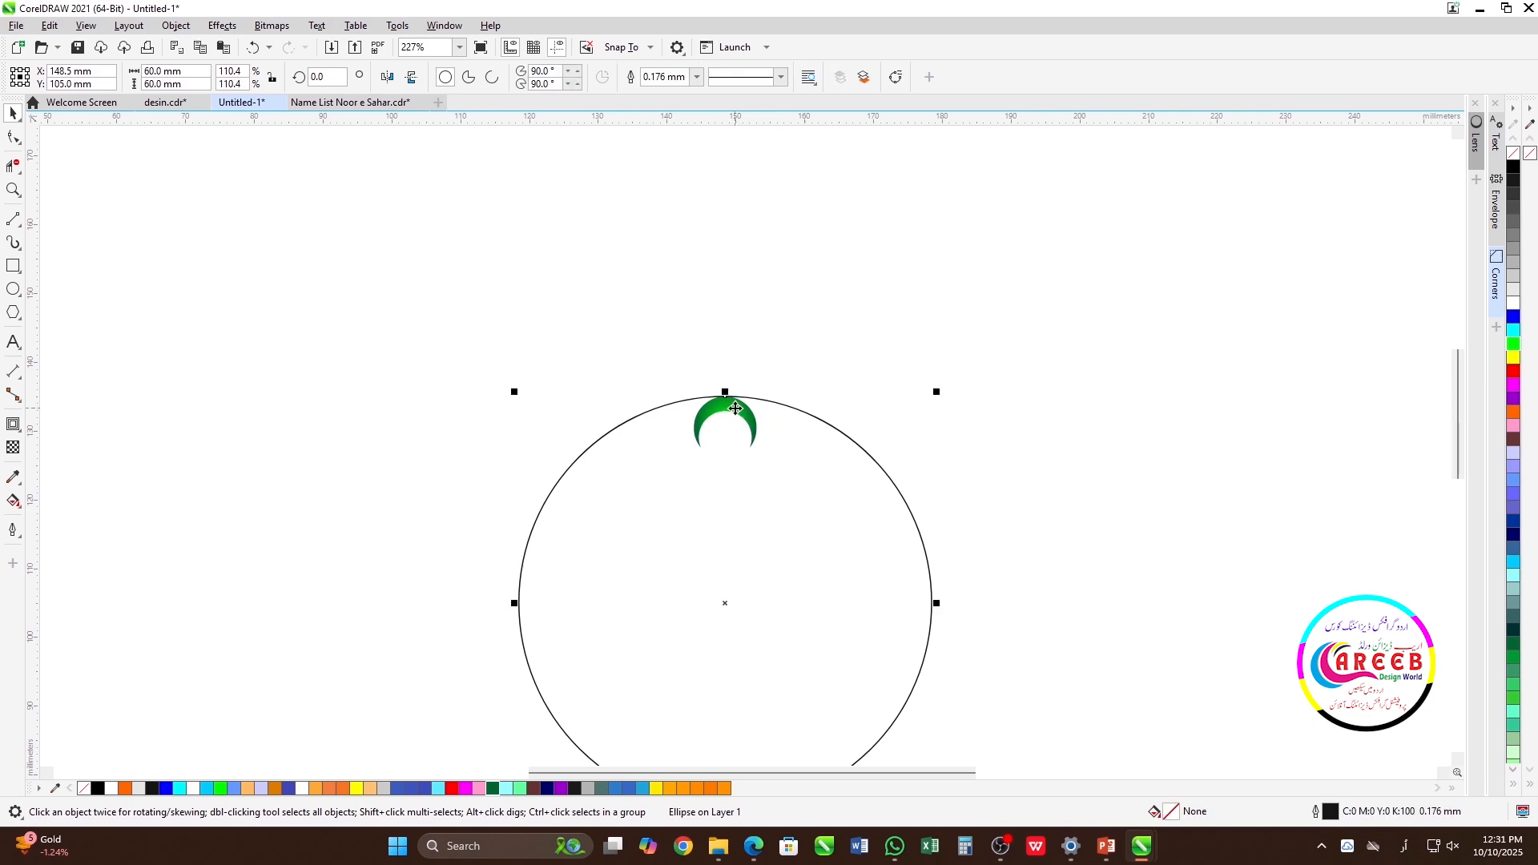
left_click(632, 350)
left_click(730, 422)
Step: Set the crescent's rotation center at the circle's center and create a copy rotated 15° counterclockwise
scroll(729, 433, "down", 1)
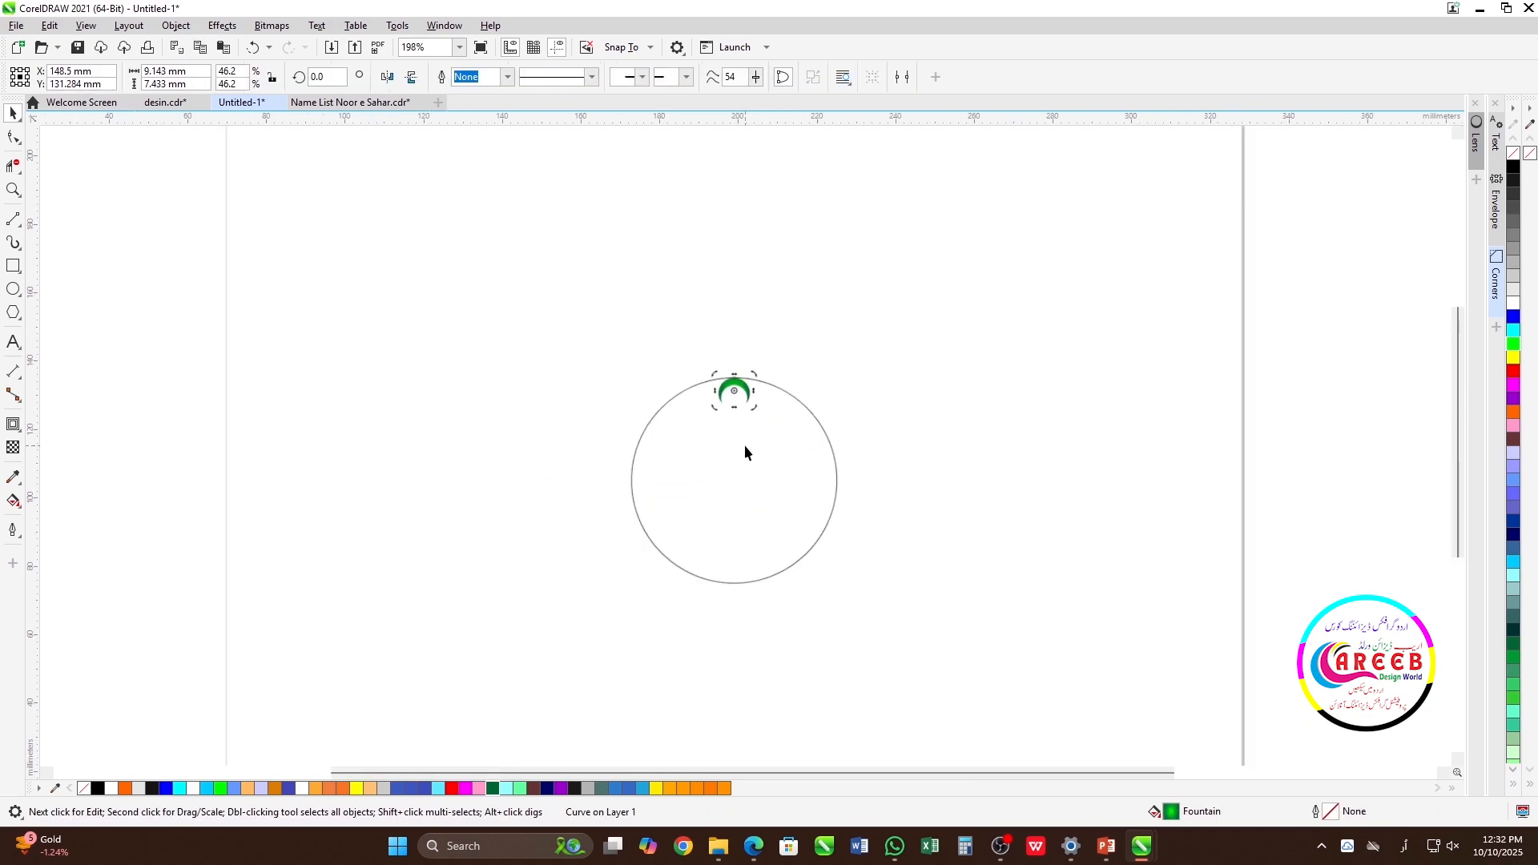
left_click(733, 391)
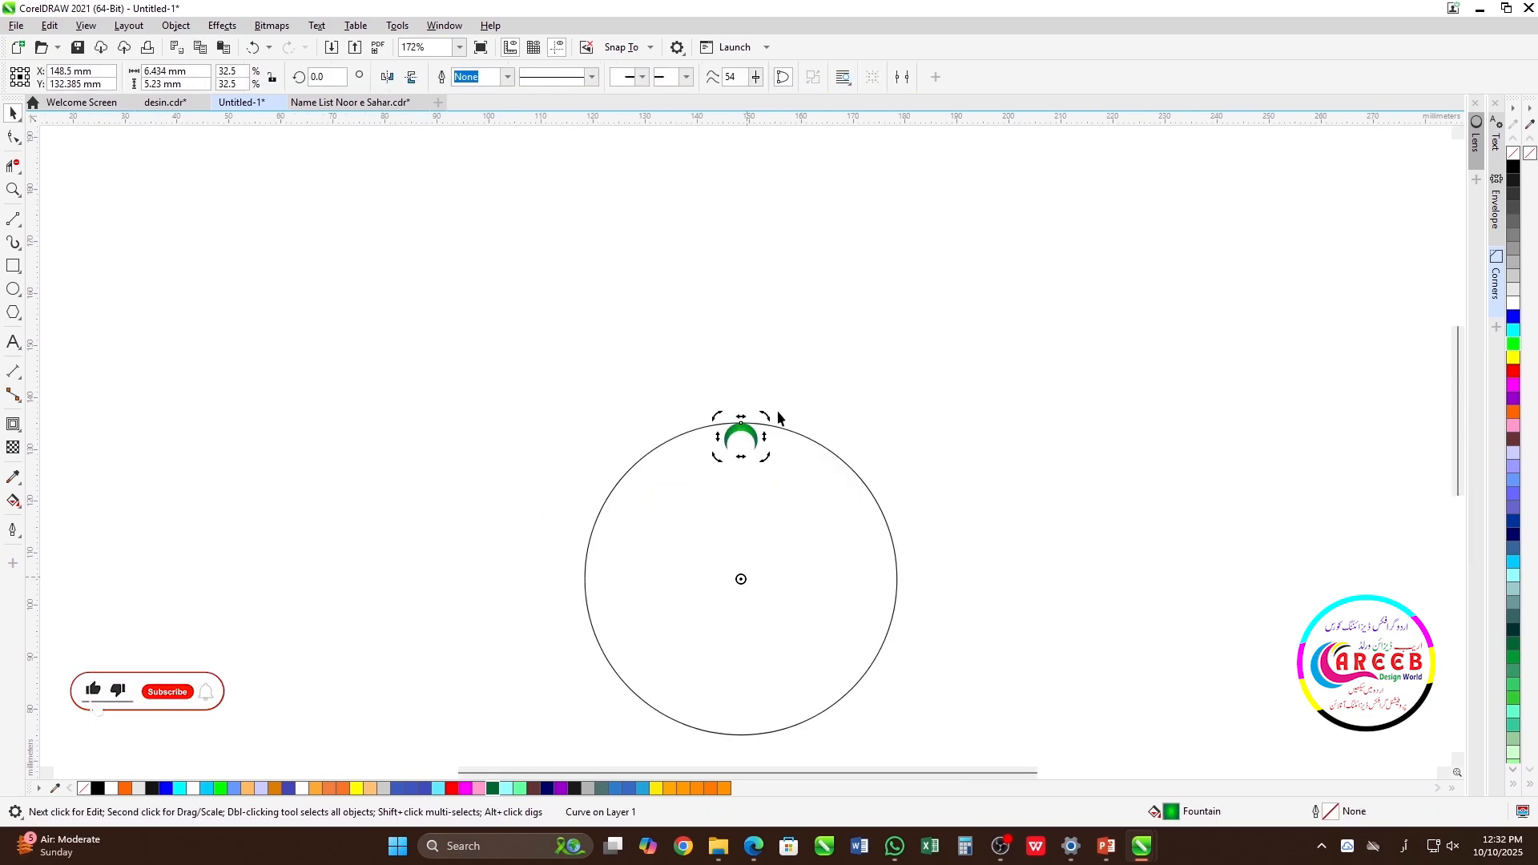
left_click_drag(768, 416, 731, 423)
right_click(731, 423)
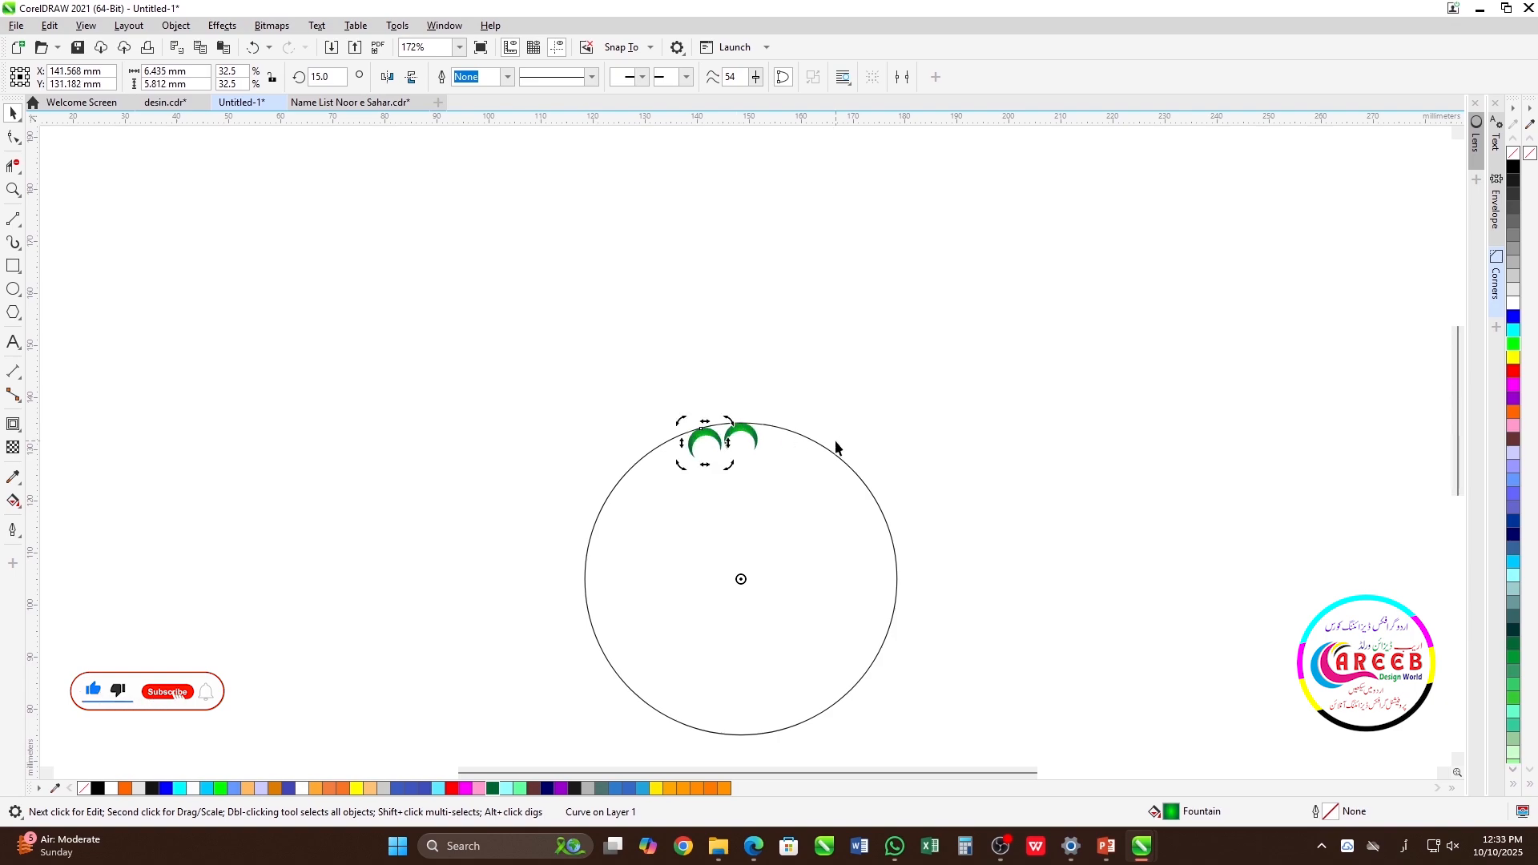
Step: Repeat the 15° rotated copy until 24 crescents form a complete ring inside the circle
key("ctrl+r")
key("ctrl+r")
key("ctrl+r")
key("ctrl+r")
key("ctrl+r")
key("ctrl+r")
key("ctrl+r")
key("ctrl+r")
key("ctrl+r")
key("ctrl+r")
key("ctrl+r")
key("ctrl+r")
key("ctrl+r")
key("ctrl+r")
key("ctrl+r")
key("ctrl+r")
key("ctrl+r")
key("ctrl+r")
key("ctrl+r")
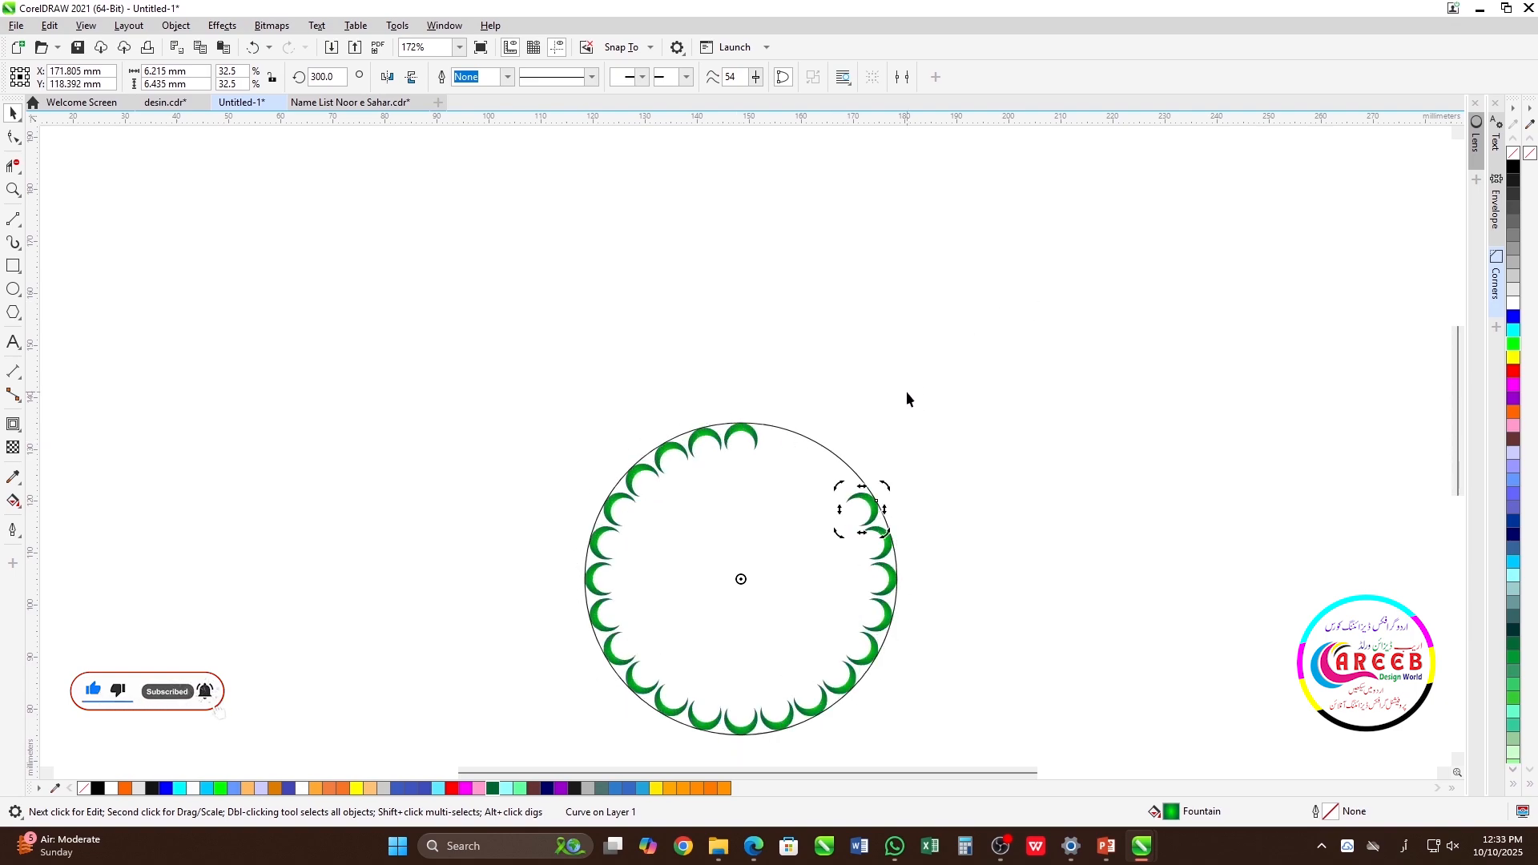
key("ctrl+r")
key("ctrl+r")
key("ctrl+r")
key("F4")
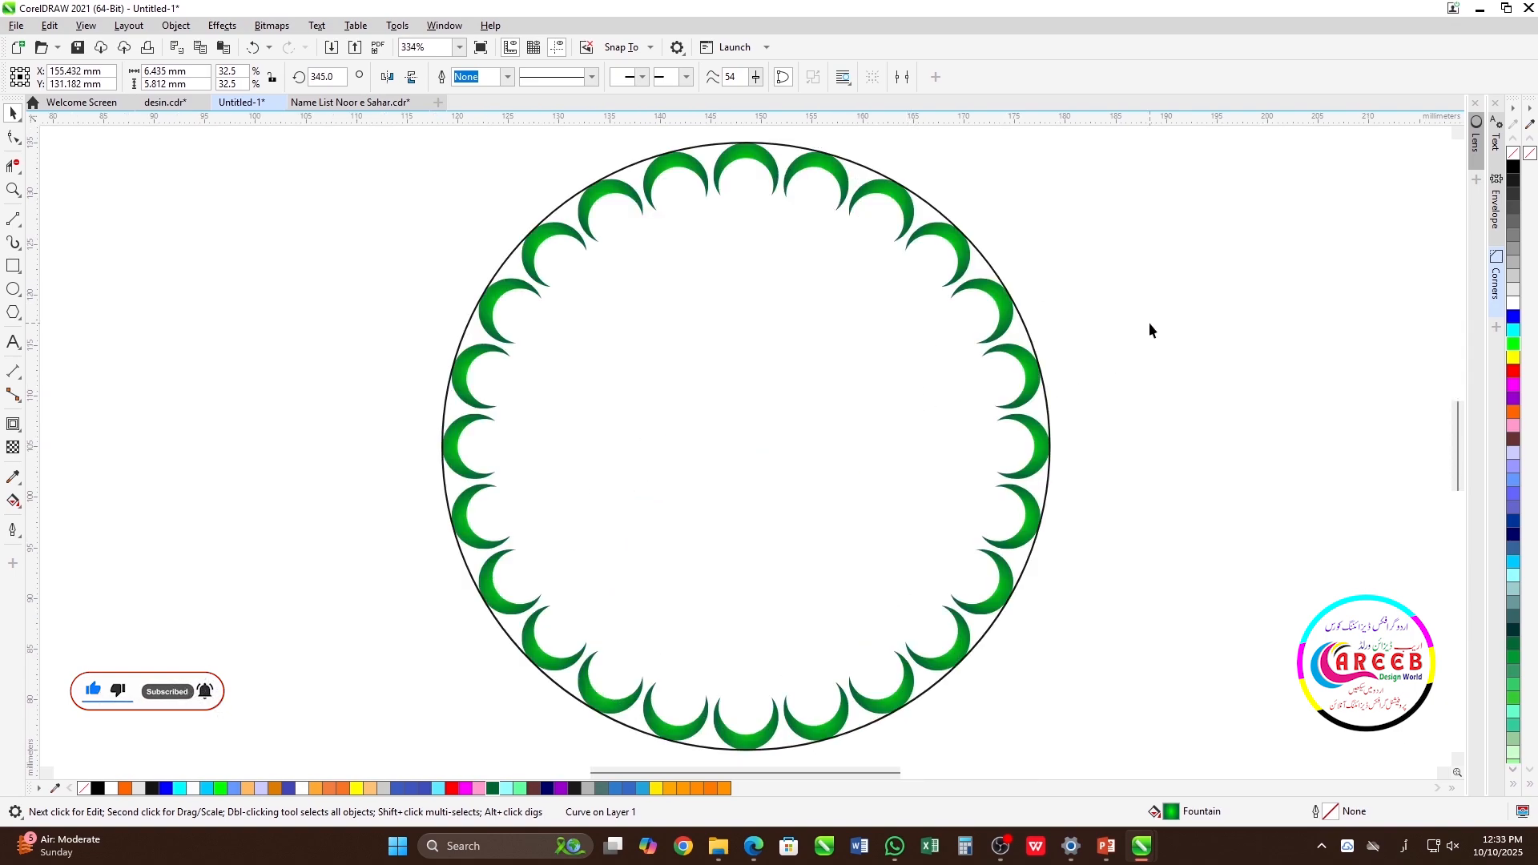
Step: Delete the 60 mm guide circle and group all the crescents of the ring
left_click(1006, 282)
key("Delete")
scroll(729, 414, "down", 4)
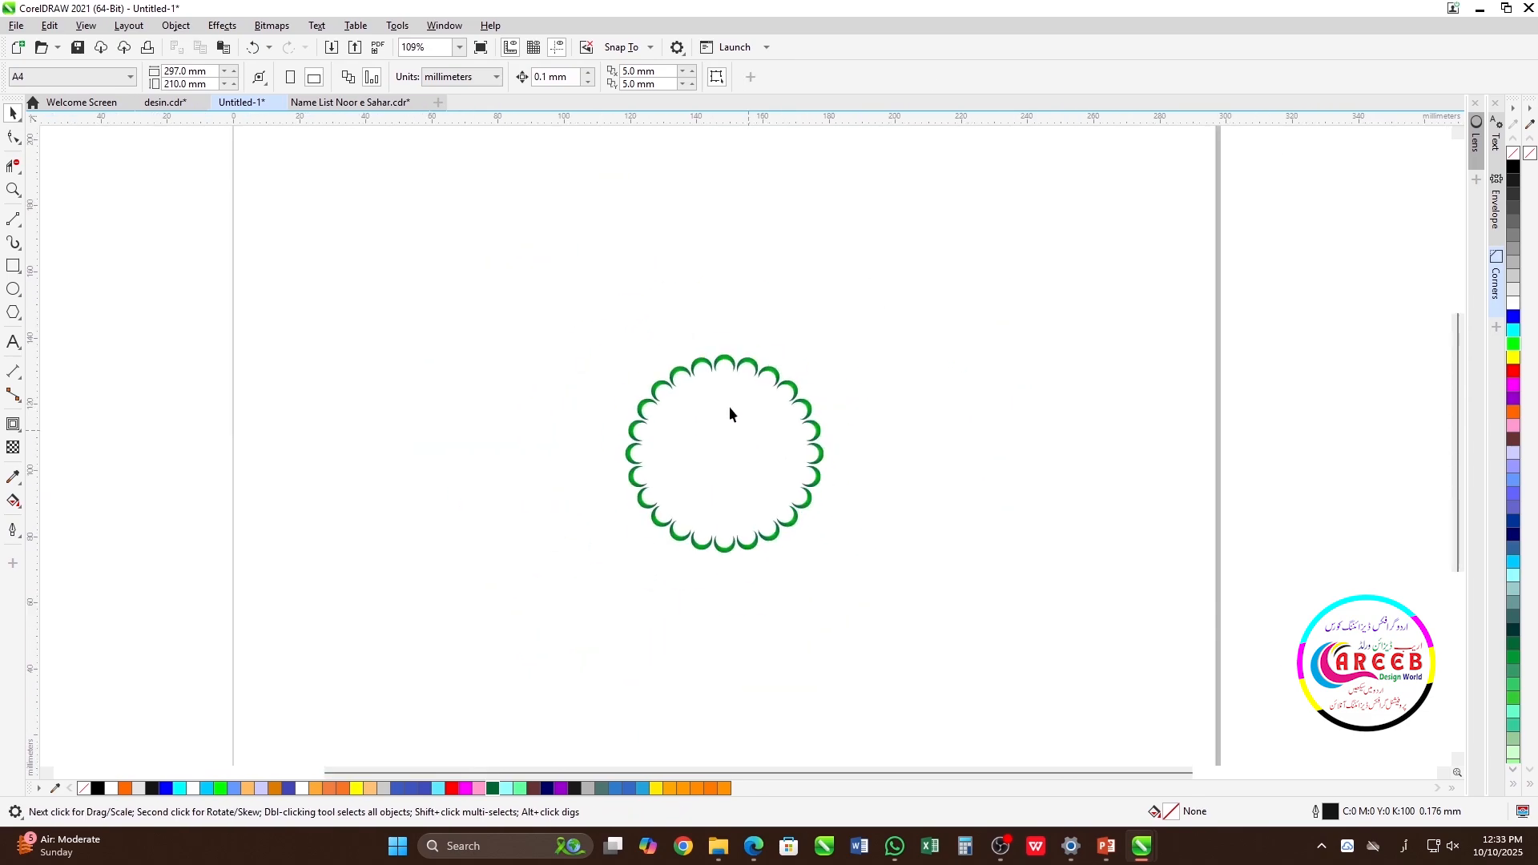
left_click_drag(944, 651, 945, 654)
key("ctrl+g")
scroll(776, 525, "up", 2)
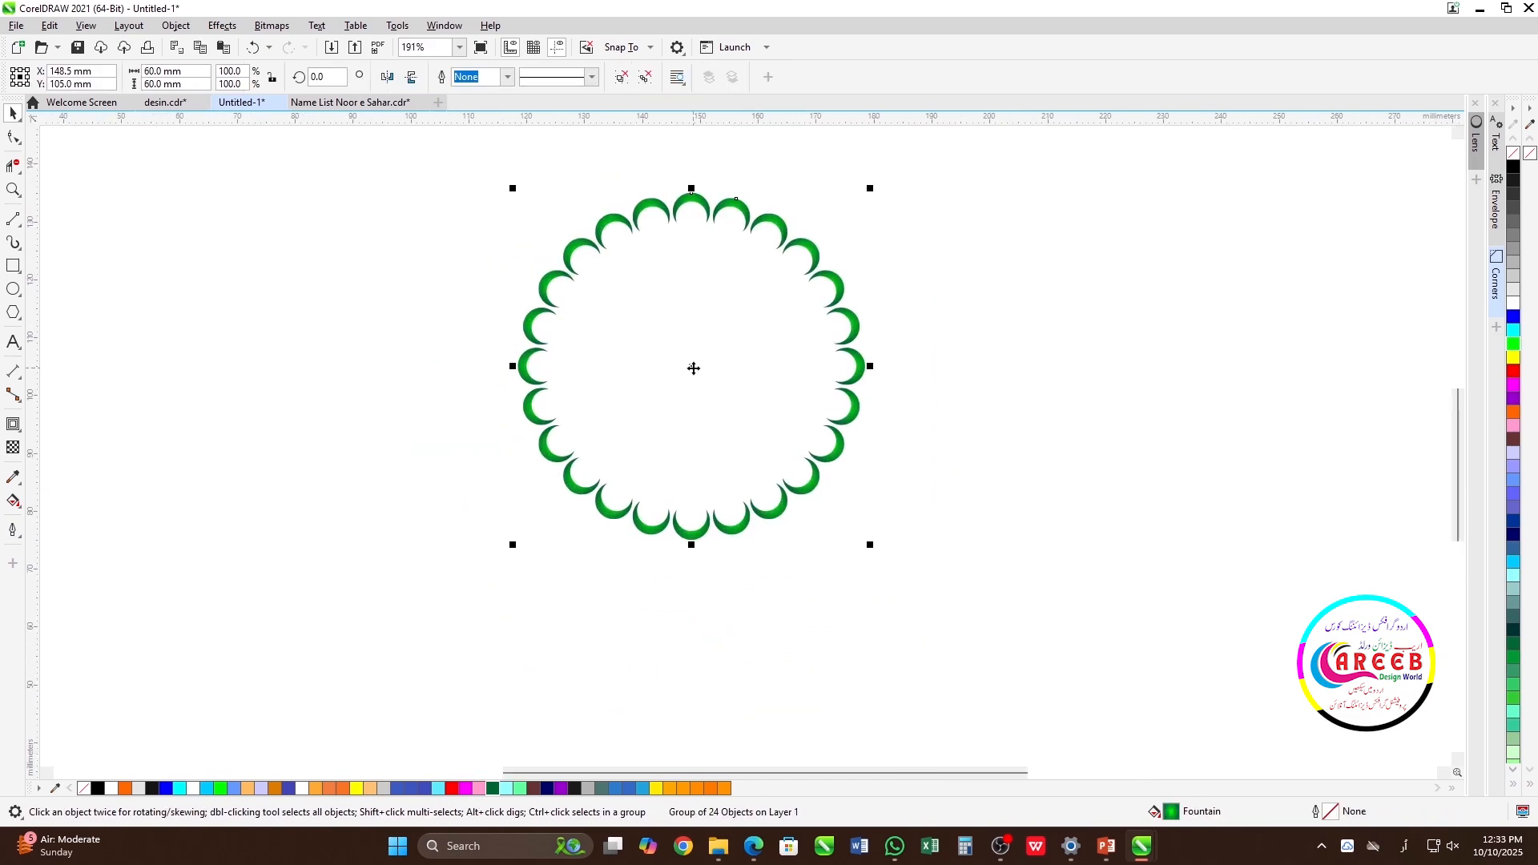
Step: Create a slightly reduced and rotated copy of the crescent ring about its center so its crescents fall between the outer ones
left_click(692, 367)
left_click_drag(876, 192, 784, 226)
key("Escape")
left_click(783, 227)
left_click_drag(881, 195, 821, 199)
Step: Repeat the reduced, rotated ring copy until progressively smaller rings fill the pattern almost to its center
key("ctrl+r")
key("ctrl+r")
key("ctrl+r")
key("ctrl+r")
key("ctrl+r")
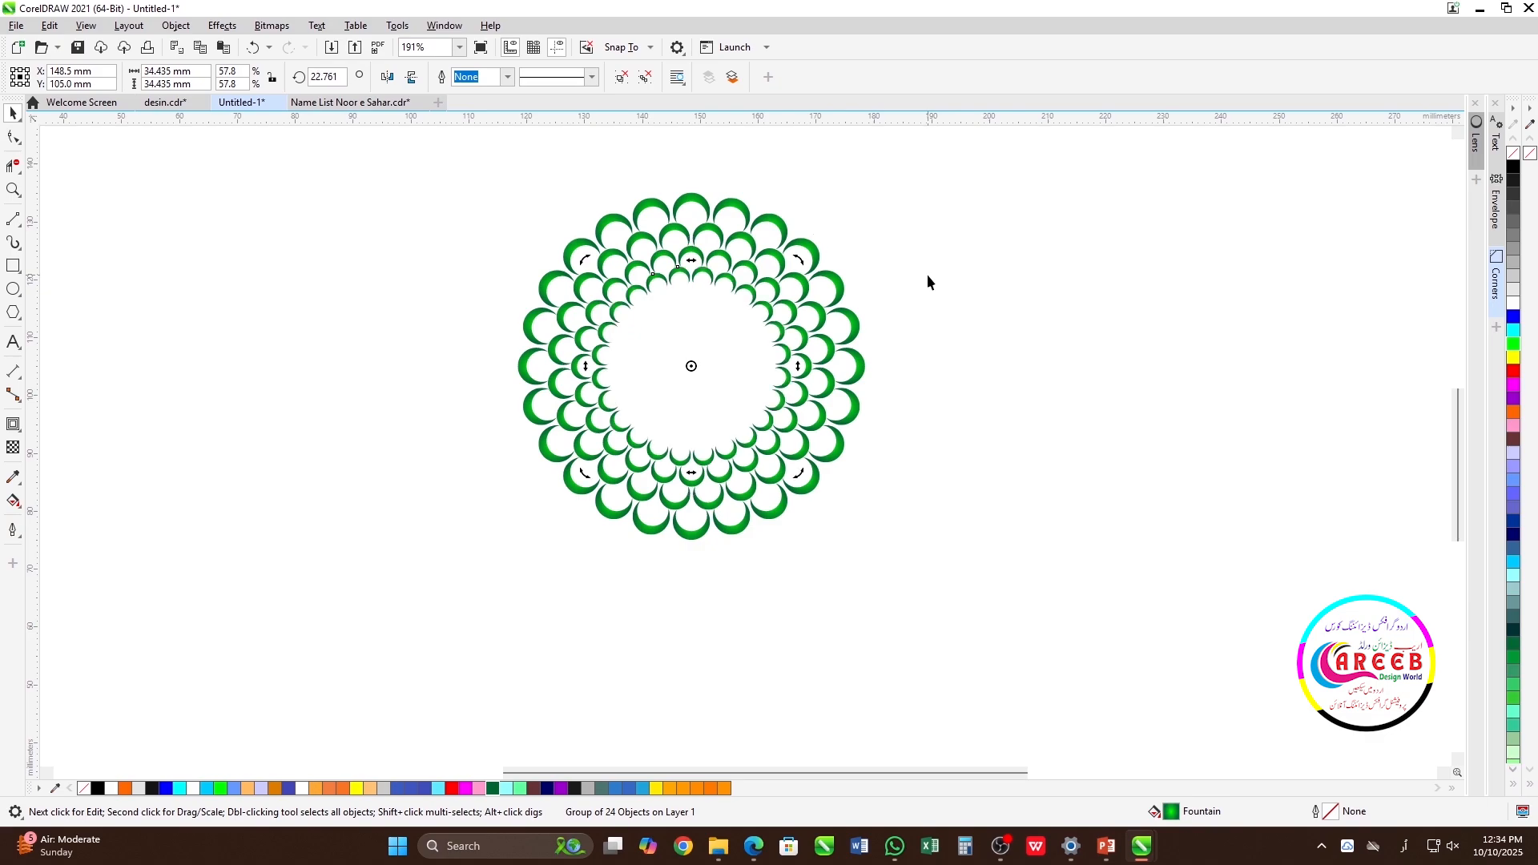
key("ctrl+r")
key("ctrl+r")
key("ctrl+r")
key("ctrl+r")
key("ctrl+r")
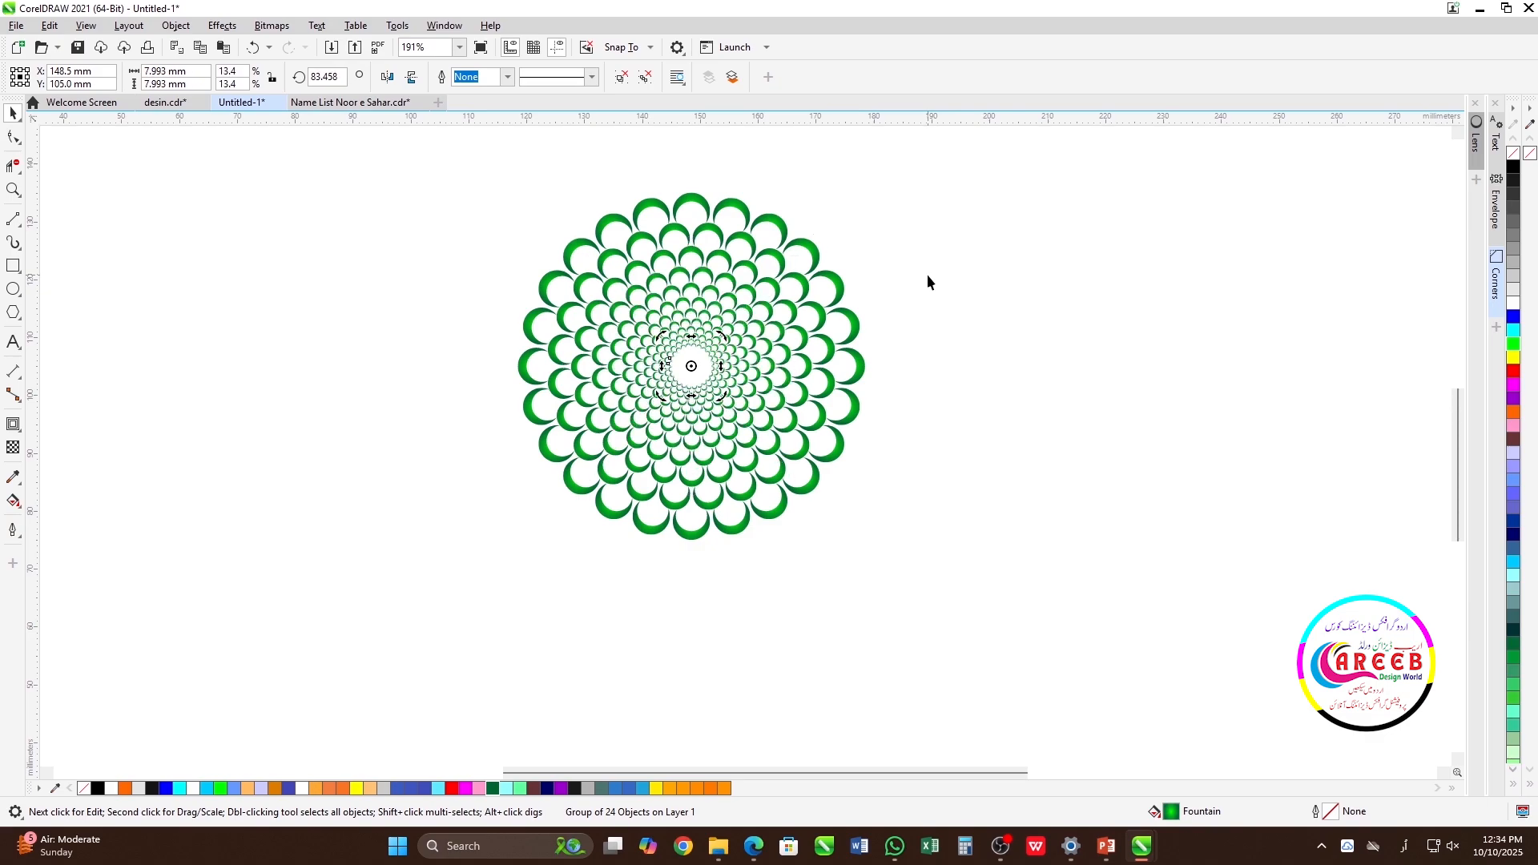
key("ctrl+r")
key("ctrl+r")
key("ctrl+r")
key("ctrl+r")
left_click(928, 300)
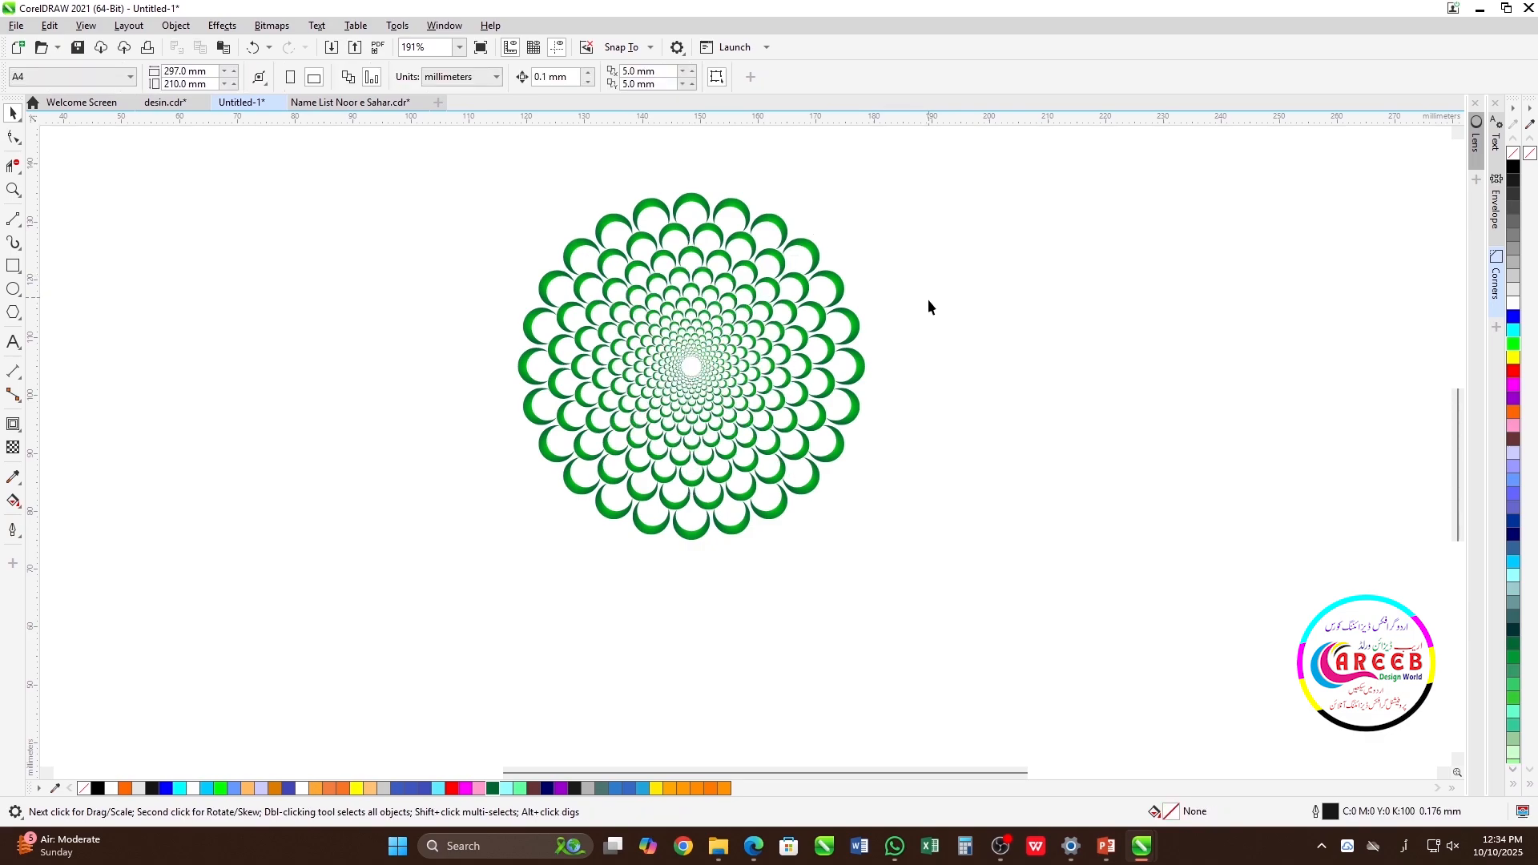
Step: Draw an unfilled circle about 22.2 mm in diameter on the empty page area to the left of the crescent pattern
key("F4")
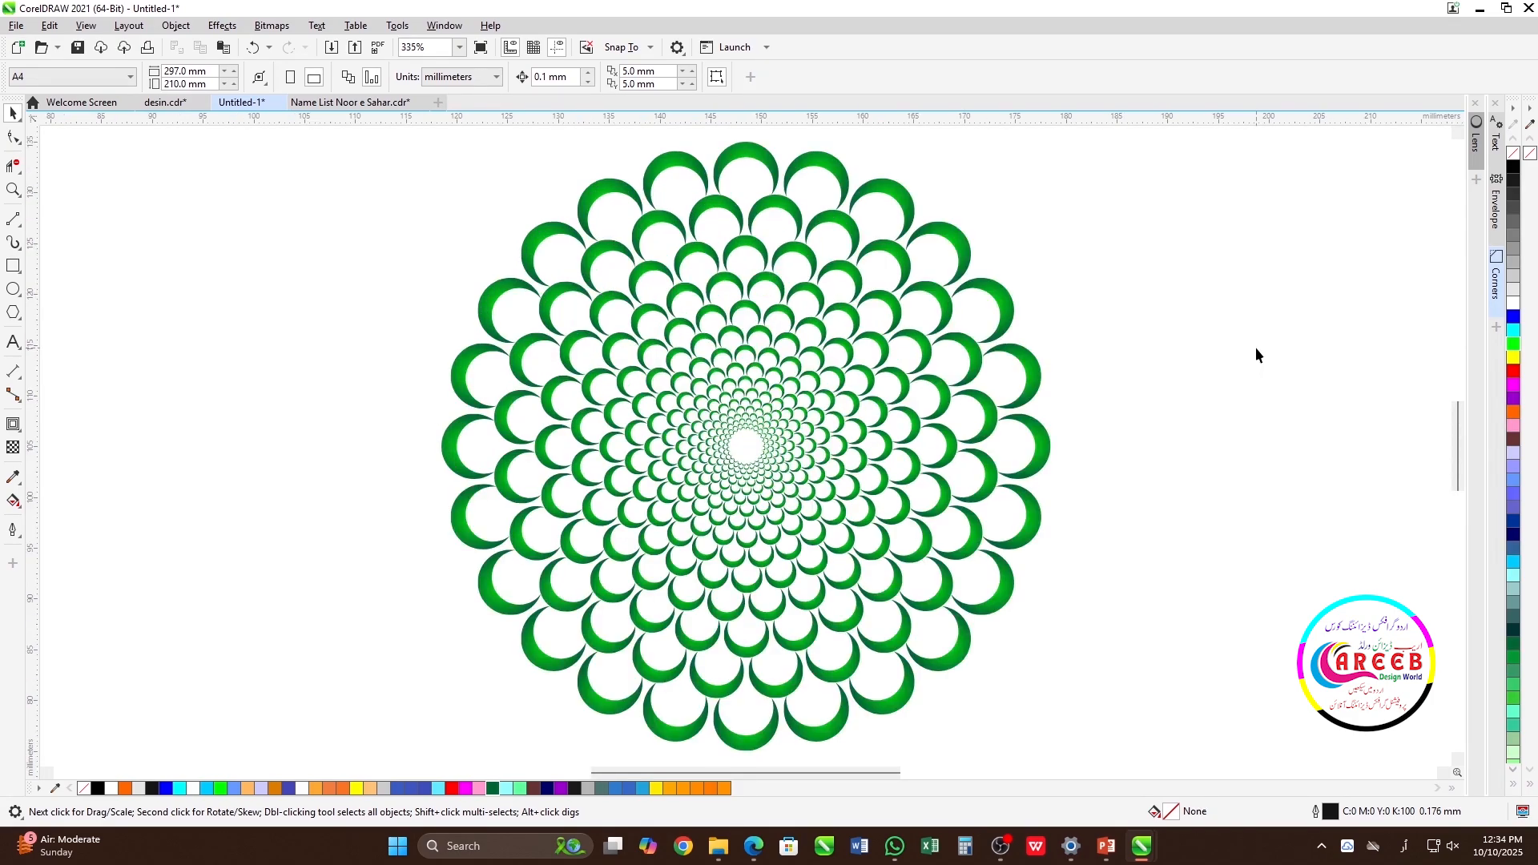
scroll(744, 445, "down", 5)
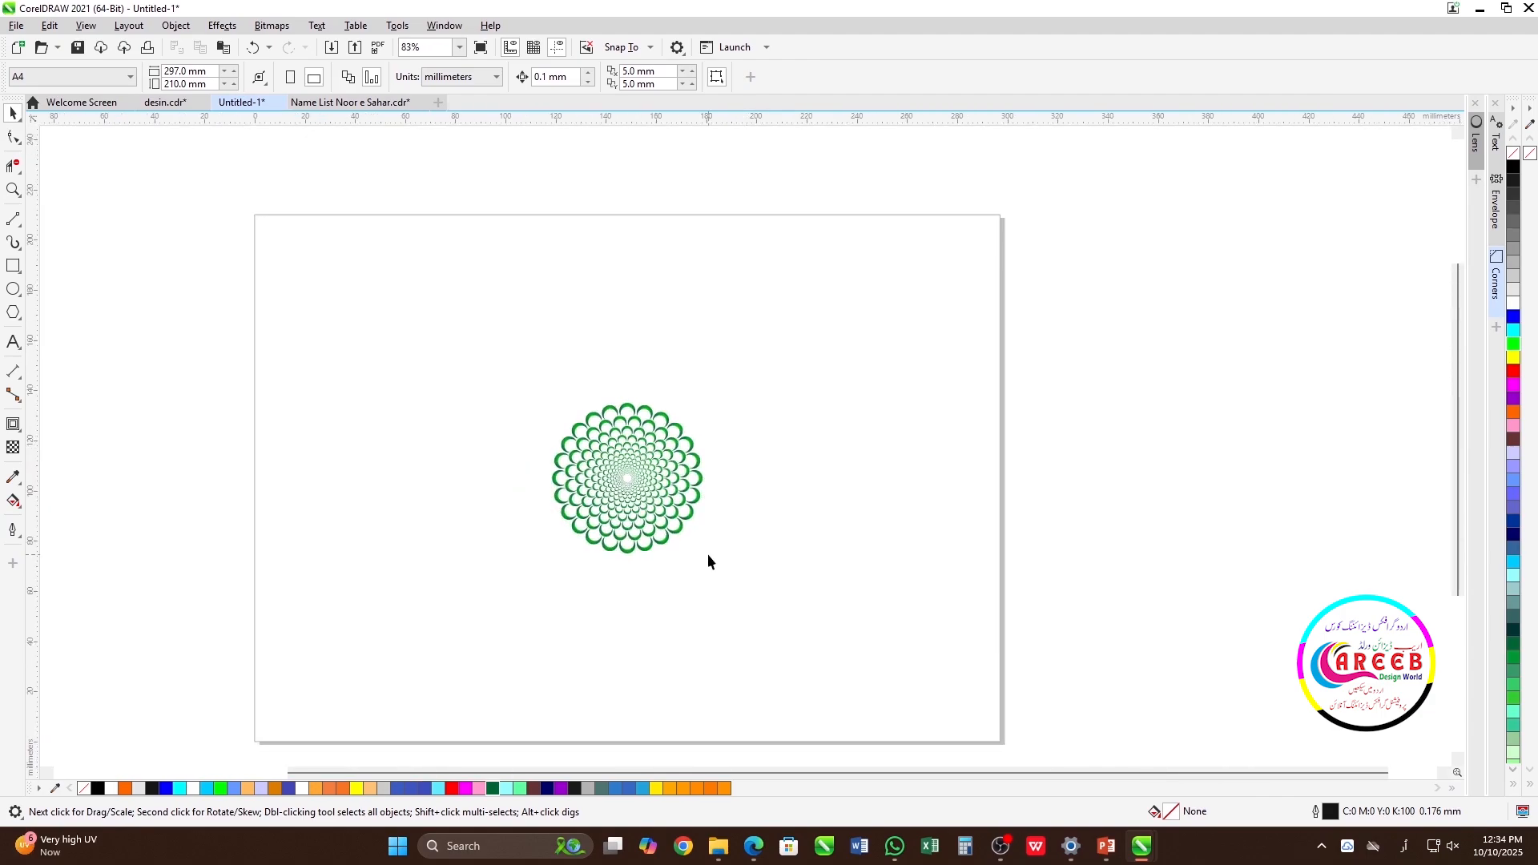
scroll(765, 340, "down", 1)
scroll(718, 478, "up", 1)
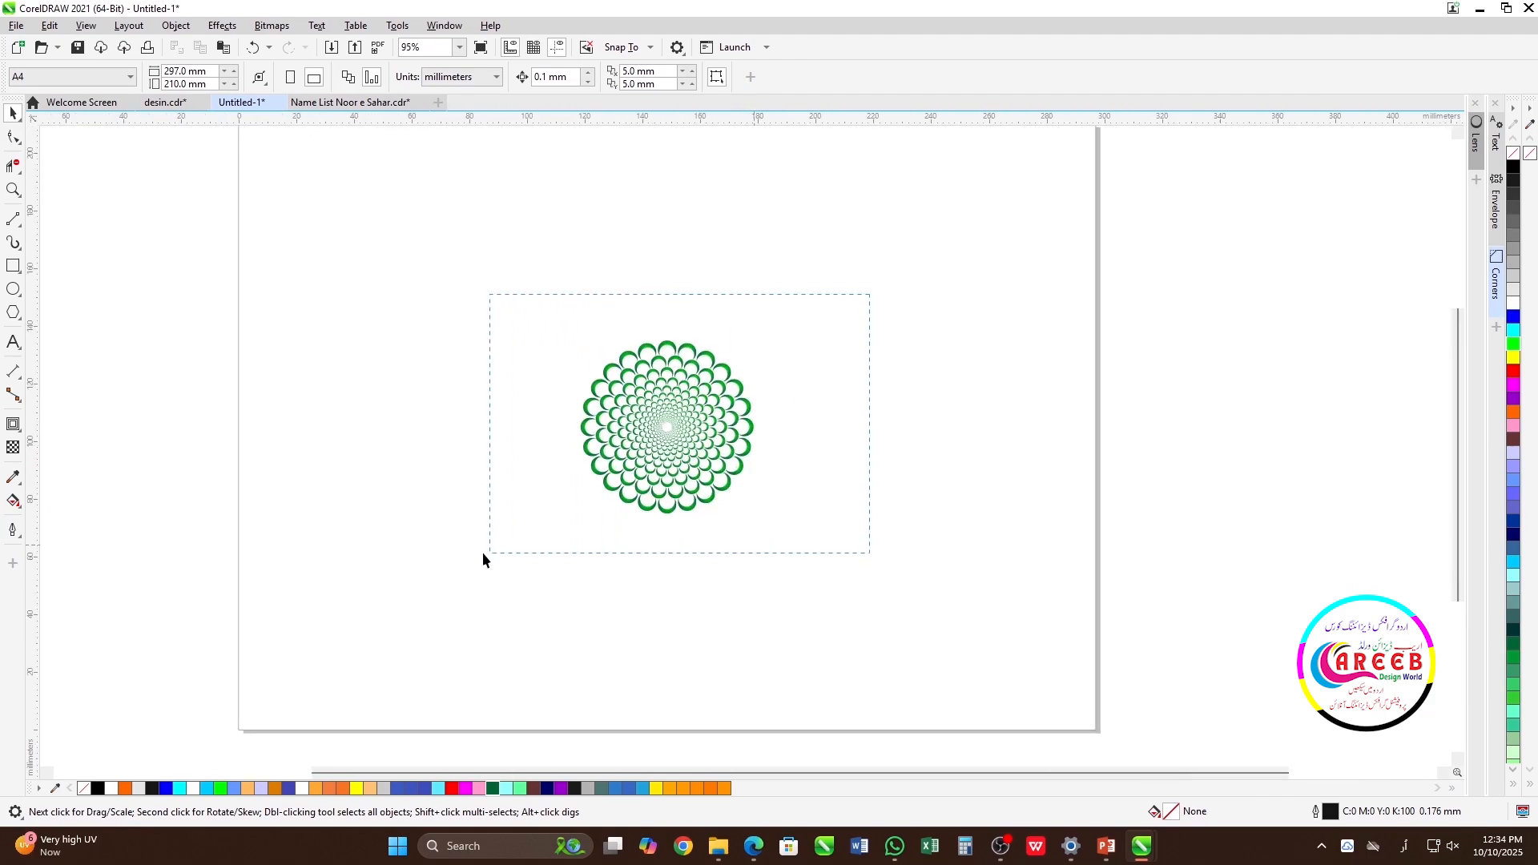
scroll(628, 457, "up", 2)
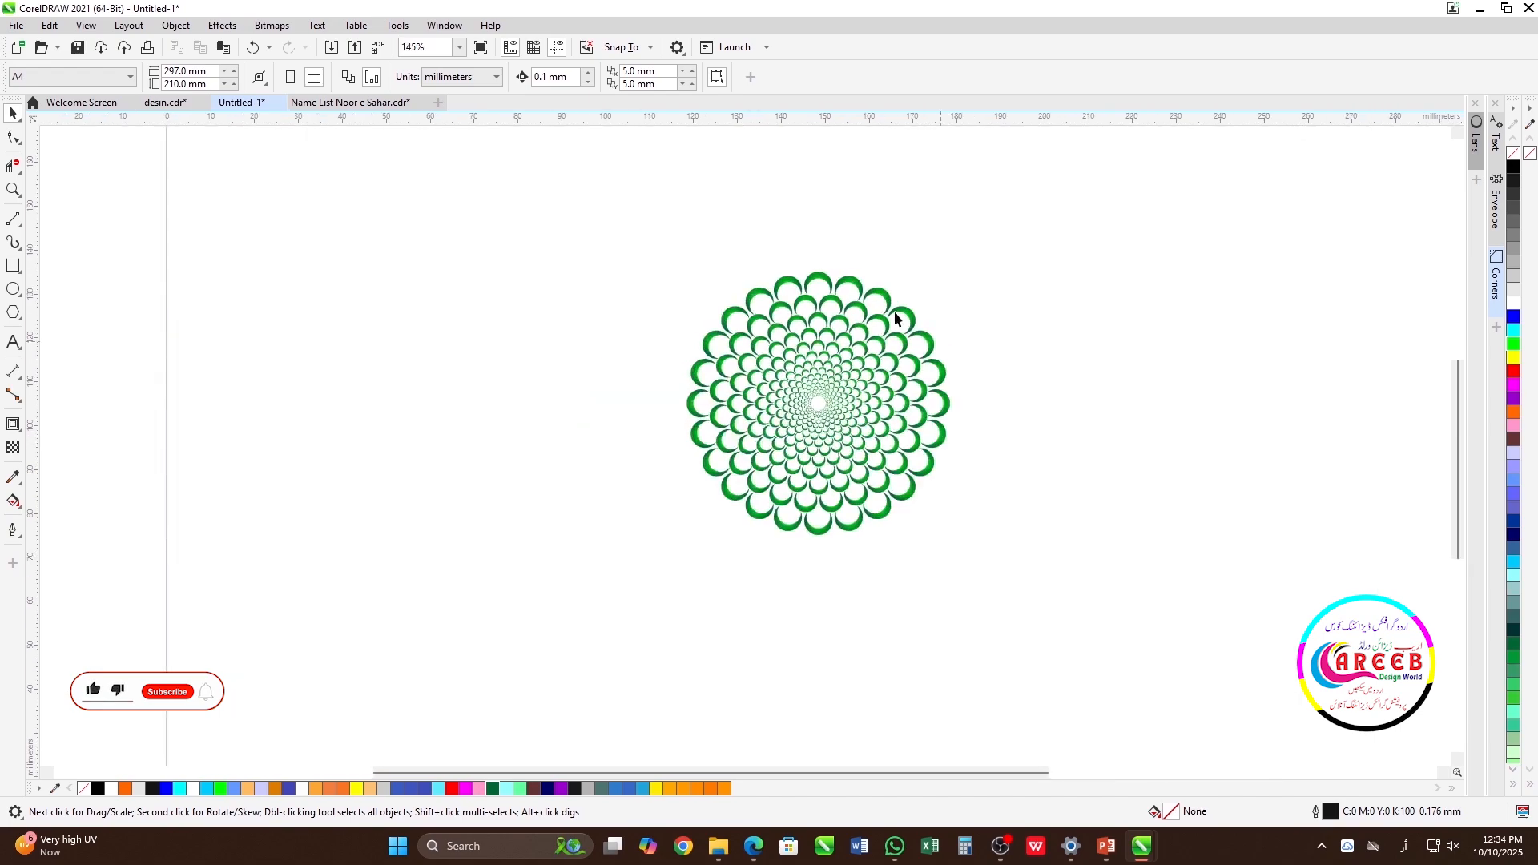
left_click(13, 289)
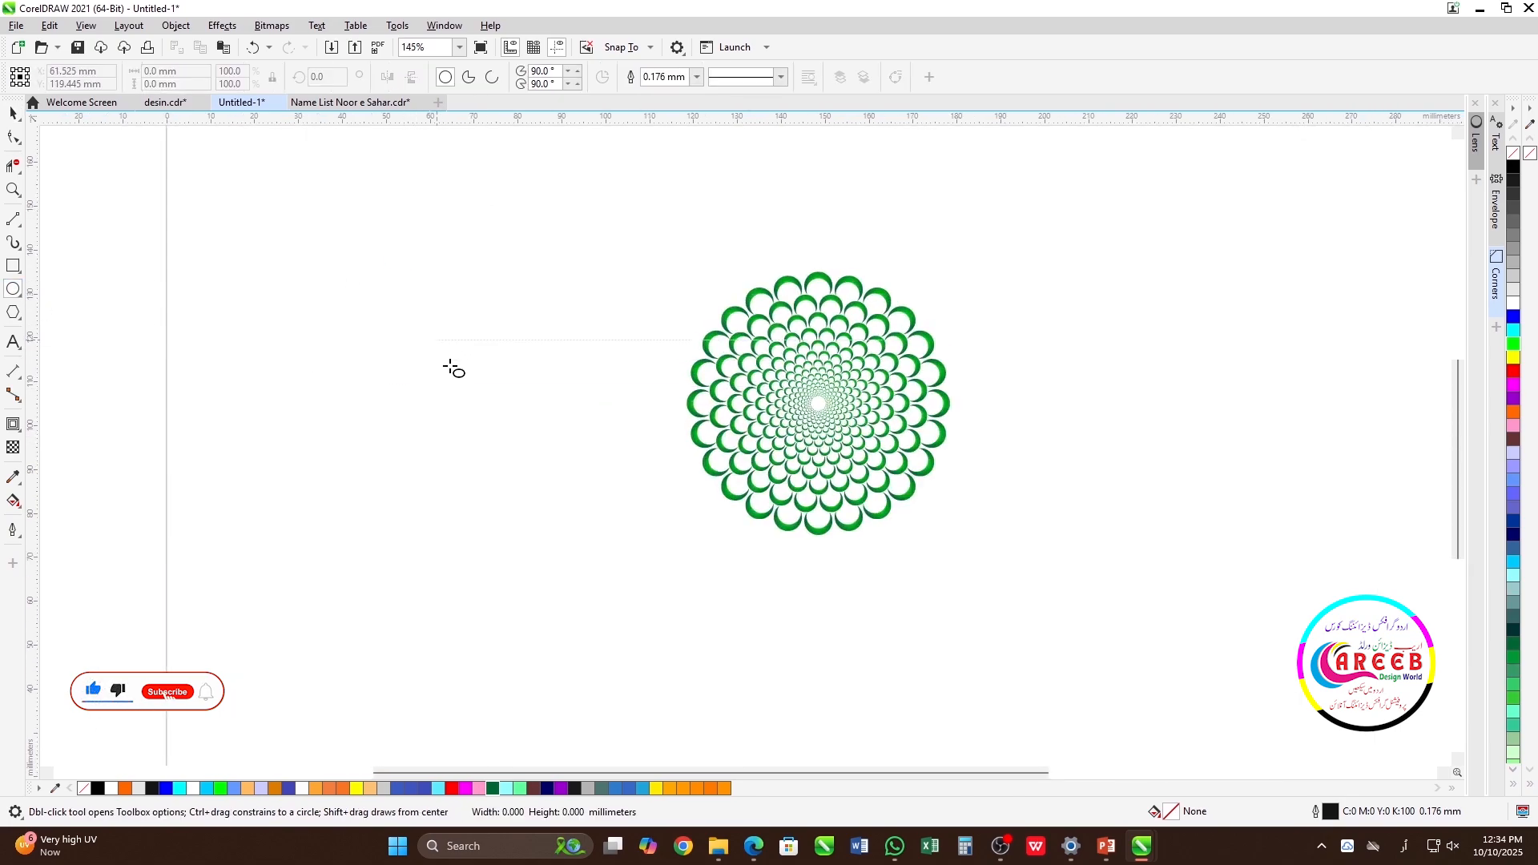
left_click_drag(391, 295, 470, 389)
key("space")
left_click(556, 342)
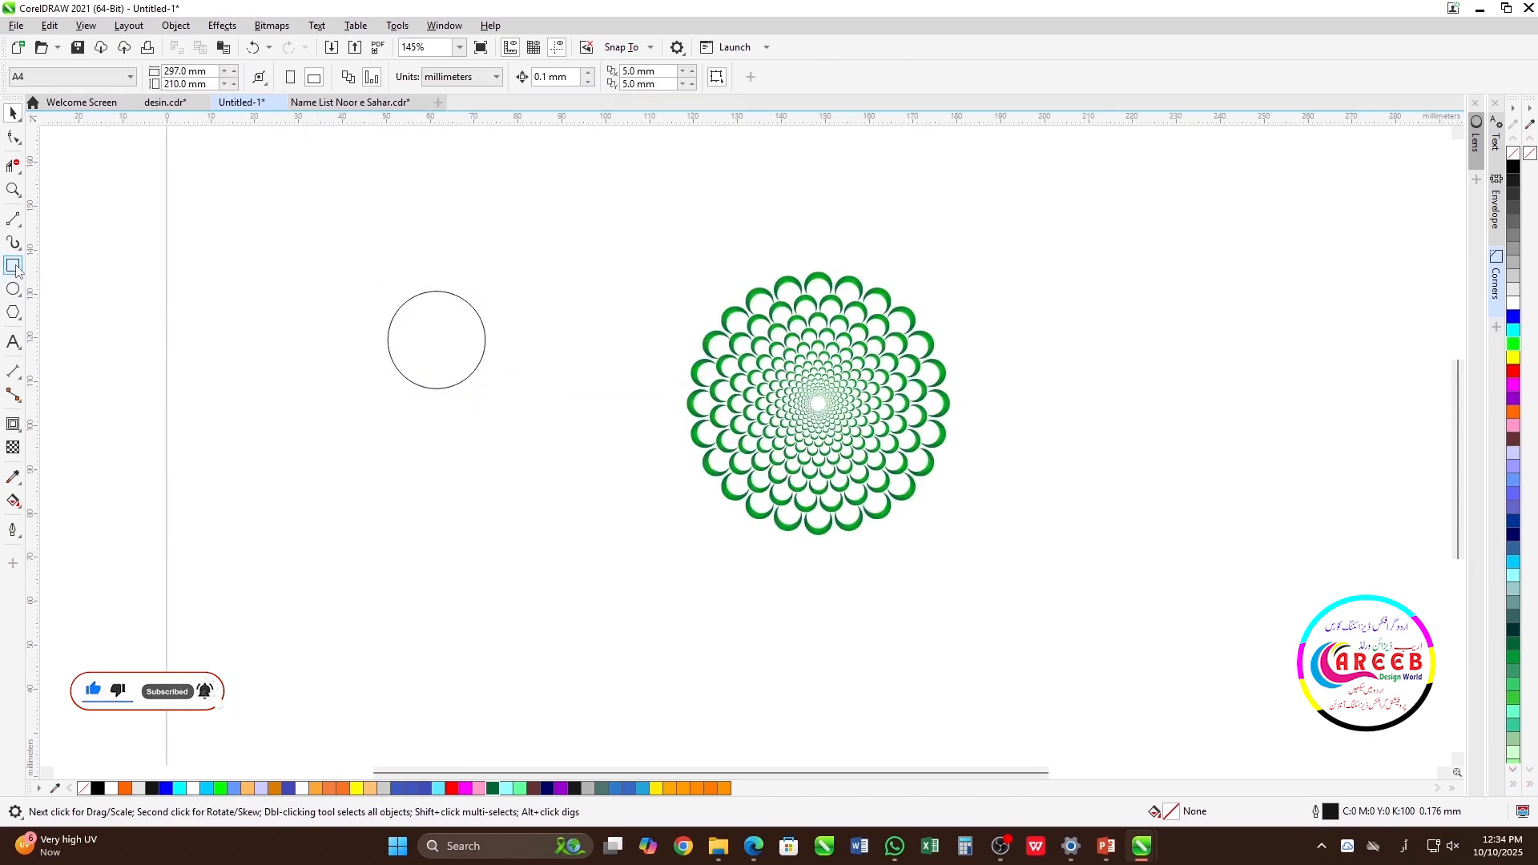
Step: Draw a narrow upright rectangle about 4.8 mm wide and 21.6 mm high, centered inside the new circle
left_click(13, 266)
left_click_drag(428, 293, 446, 389)
key("space")
left_click(484, 333)
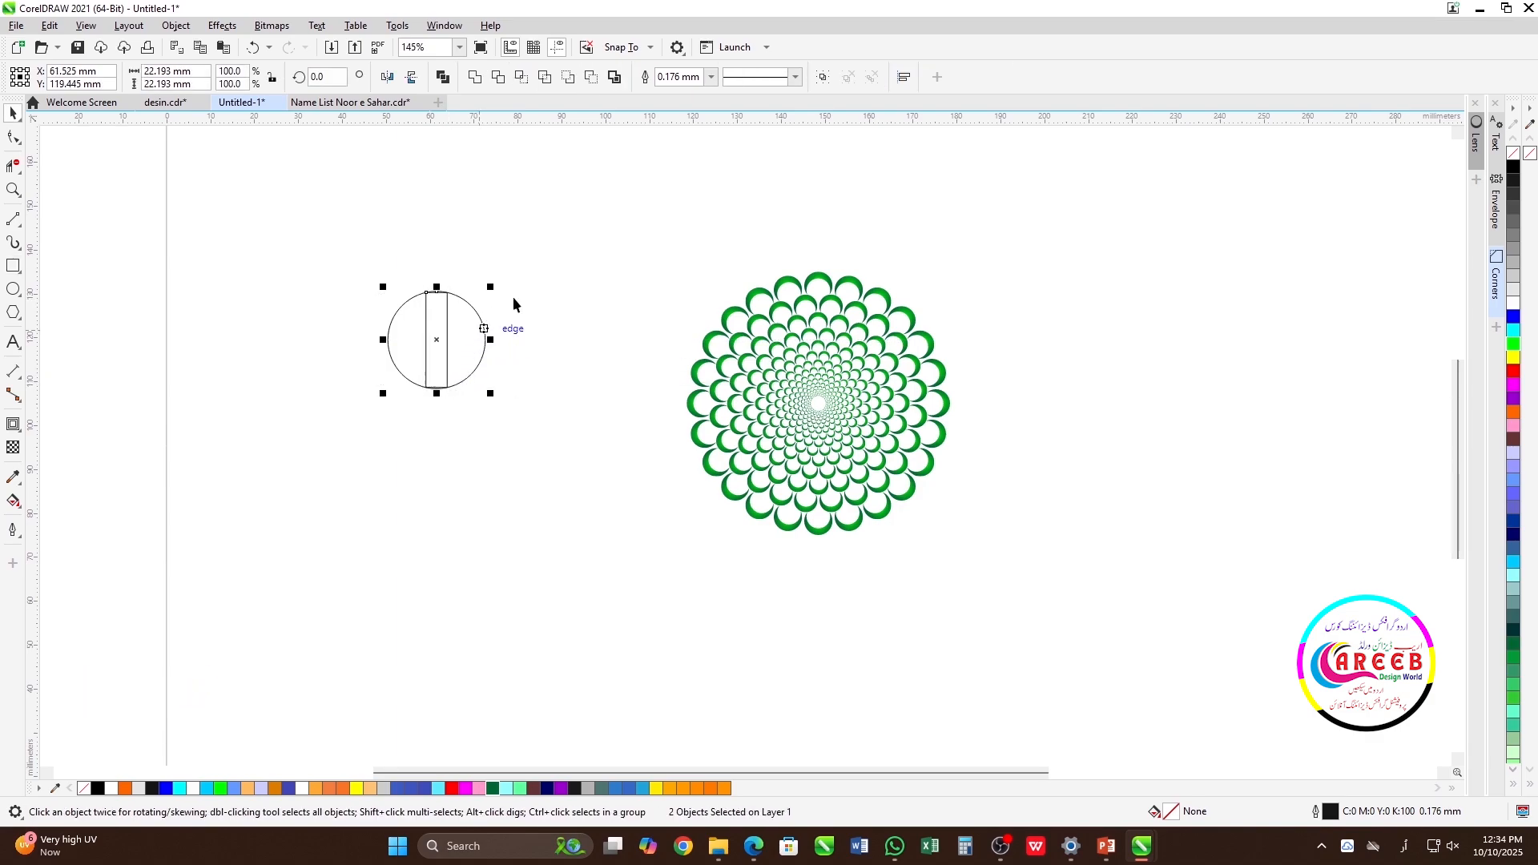
left_click(449, 333)
key("shift+F2")
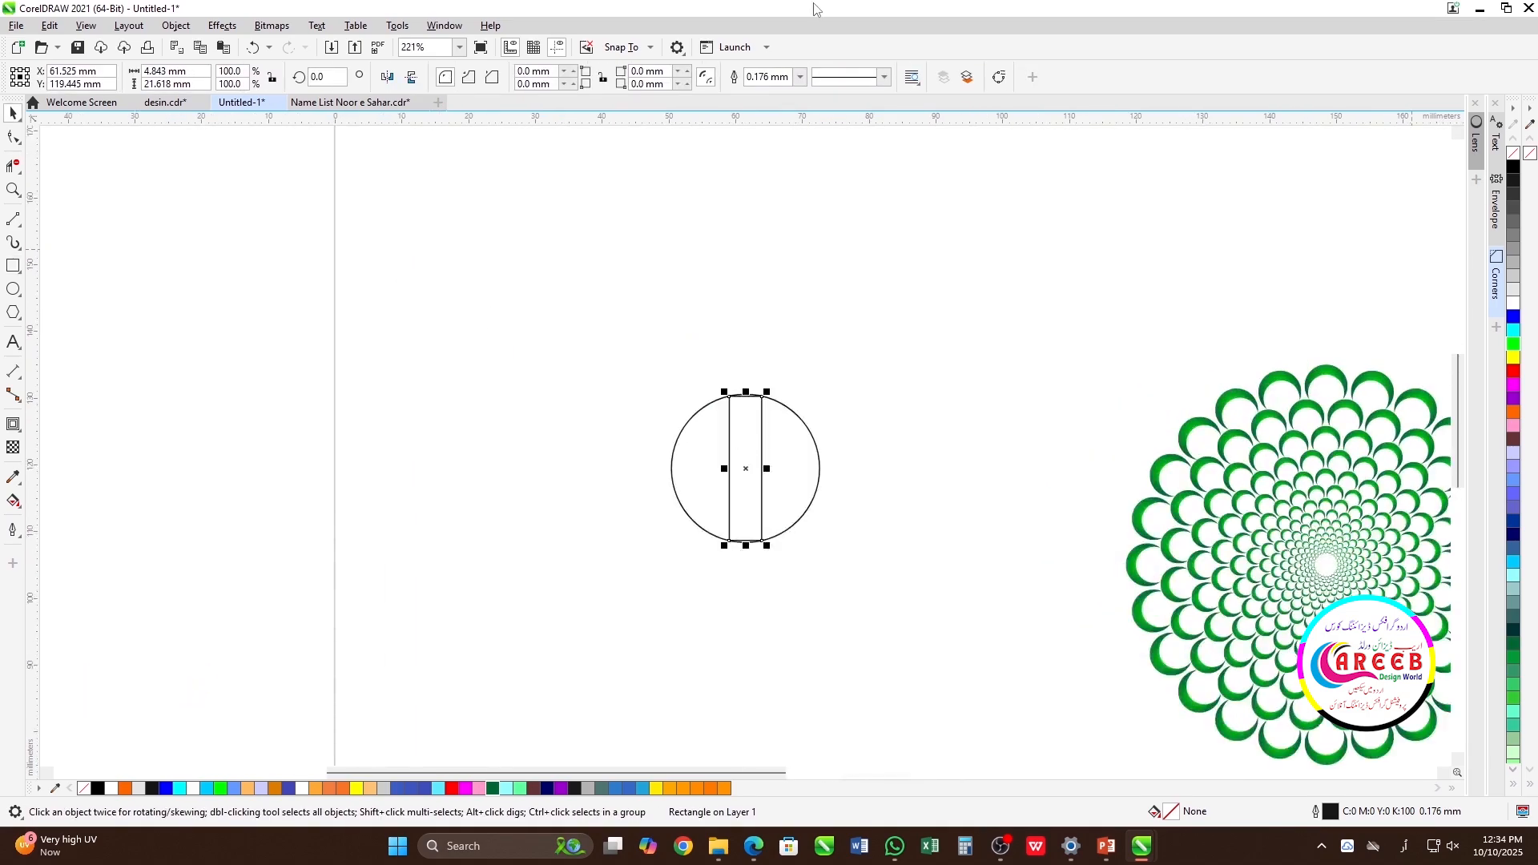
Step: Fully round the rectangle's corners and enlarge it proportionally from its center to about 22.2 mm high, reaching the circle's edge
left_click(13, 137)
left_click_drag(730, 398, 737, 427)
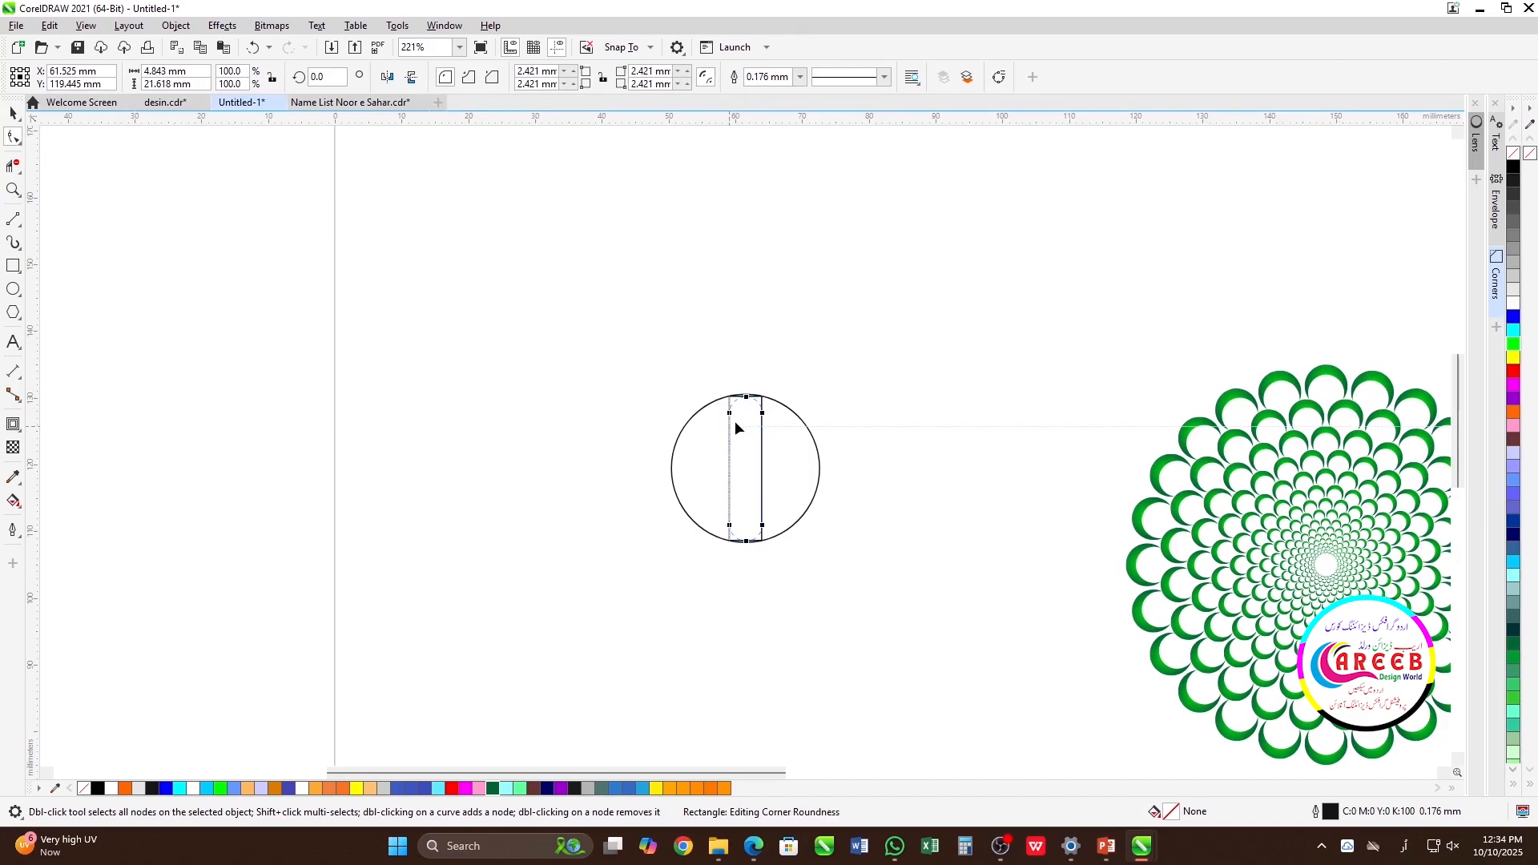
key("space")
scroll(753, 465, "up", 5)
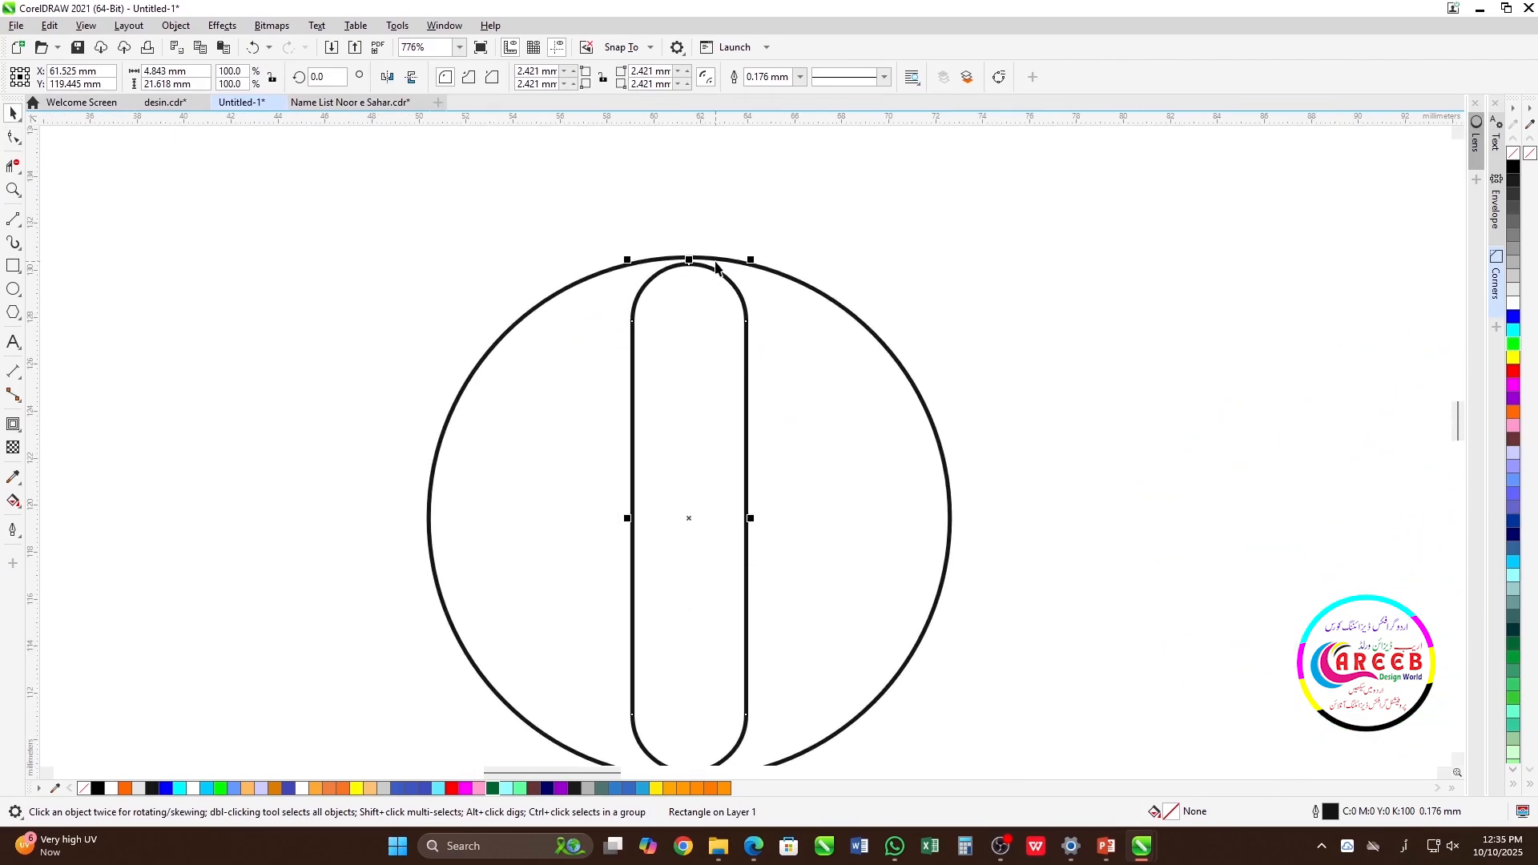
scroll(690, 258, "up", 2)
left_click_drag(870, 454, 875, 443)
scroll(787, 528, "down", 3)
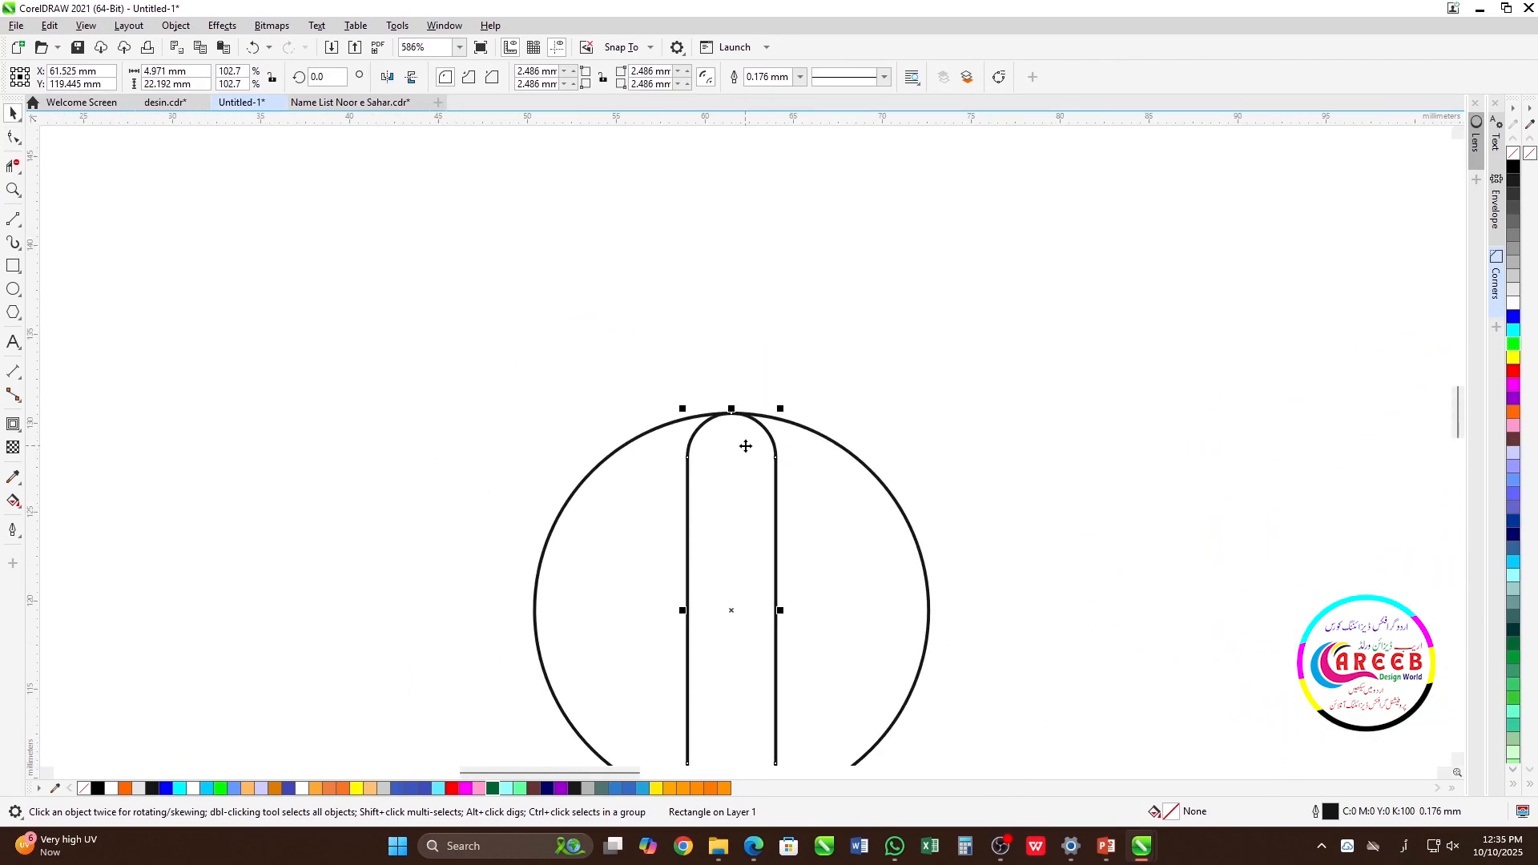
Step: Create a copy of the rounded bar rotated 90° about its center to form a cross inside the circle
scroll(746, 447, "down", 3)
left_click(746, 521)
left_click_drag(773, 431, 670, 505)
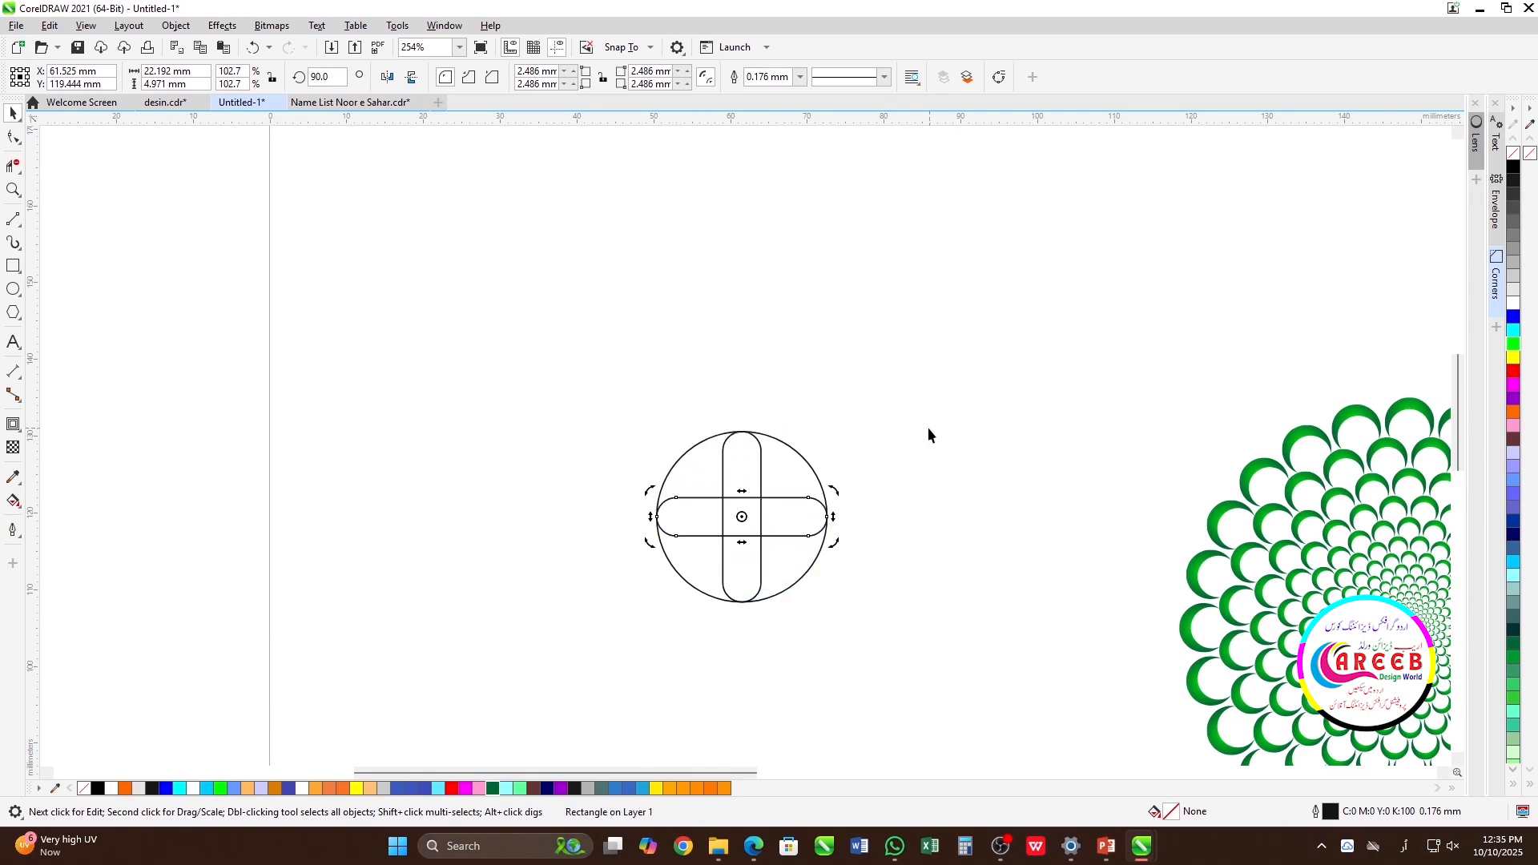
left_click(927, 427)
Step: Remove the upper left side segment of the vertical bar, above the horizontal bar, with Virtual Segment Delete
scroll(853, 633, "up", 2)
left_click(11, 167)
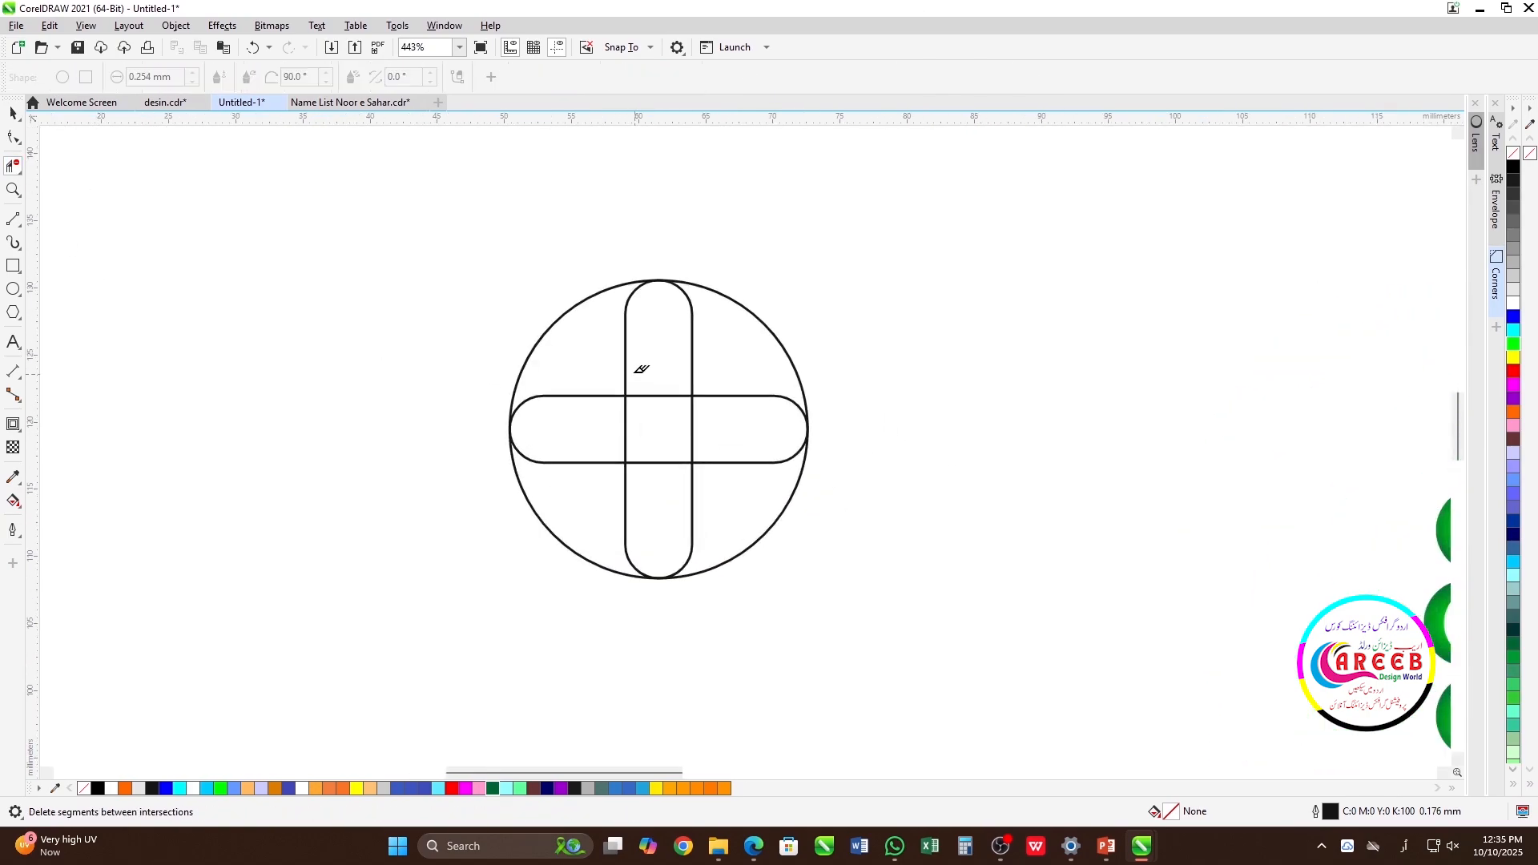
left_click(630, 353)
key("space")
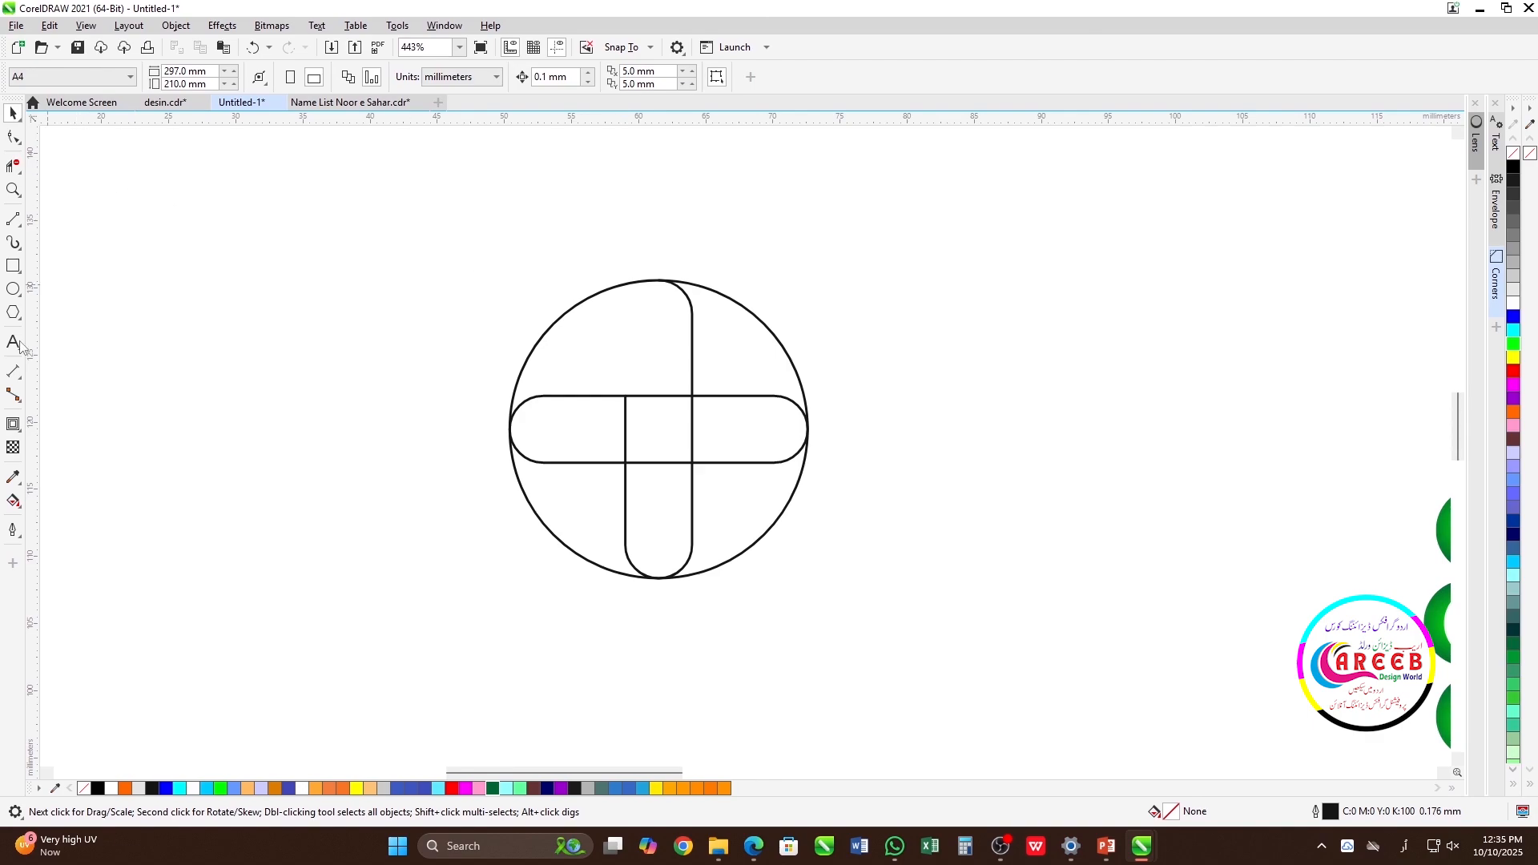
Step: Create a filled shape from the circle's upper left region with Smart Fill and color it Forest Green
left_click(18, 506)
left_click(64, 523)
left_click(633, 337)
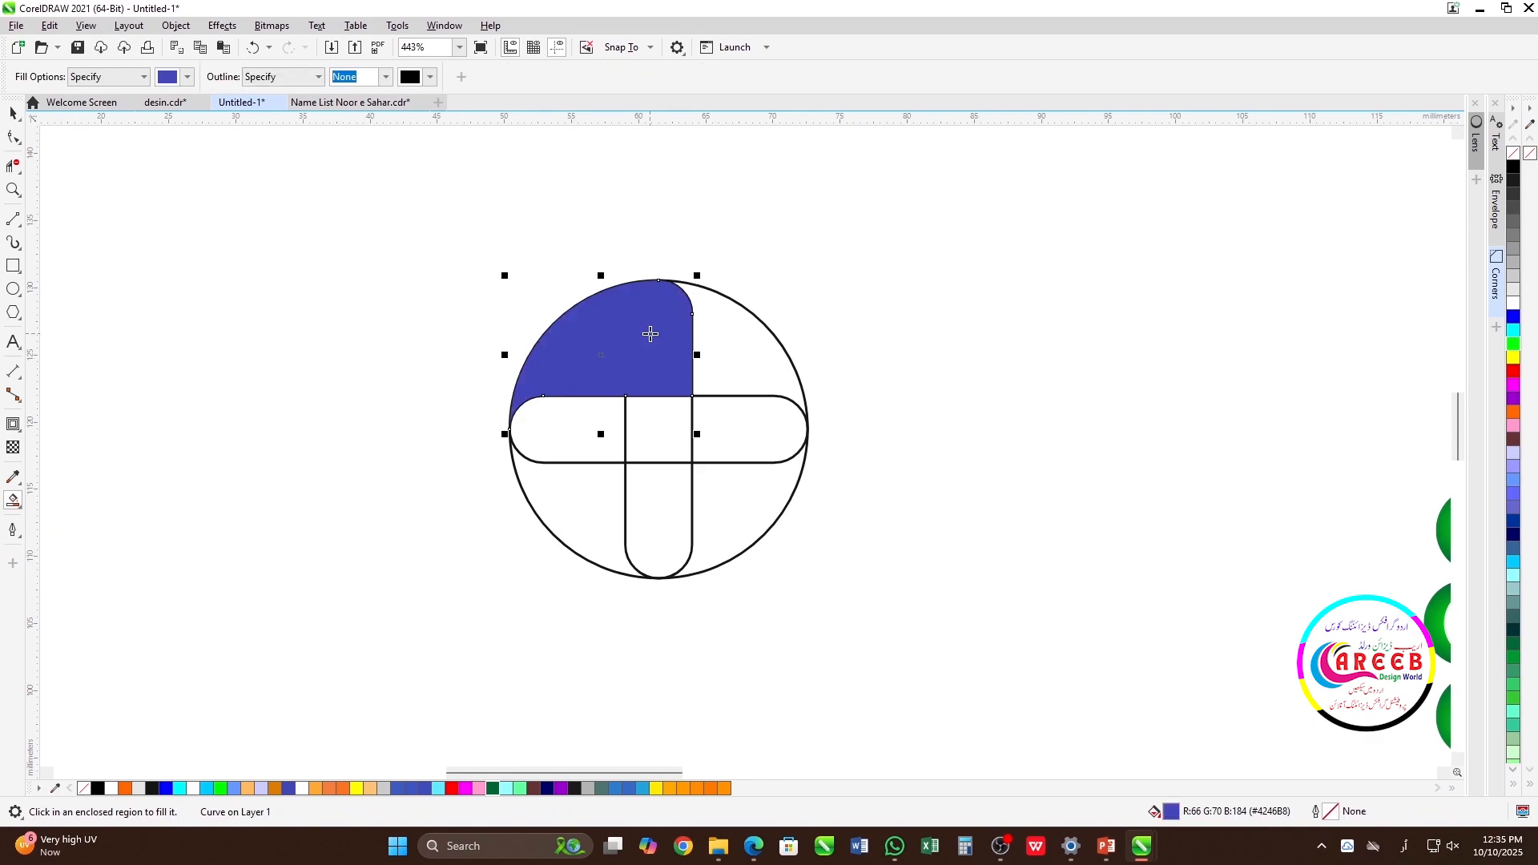
key("space")
left_click(493, 788)
scroll(831, 457, "down", 4)
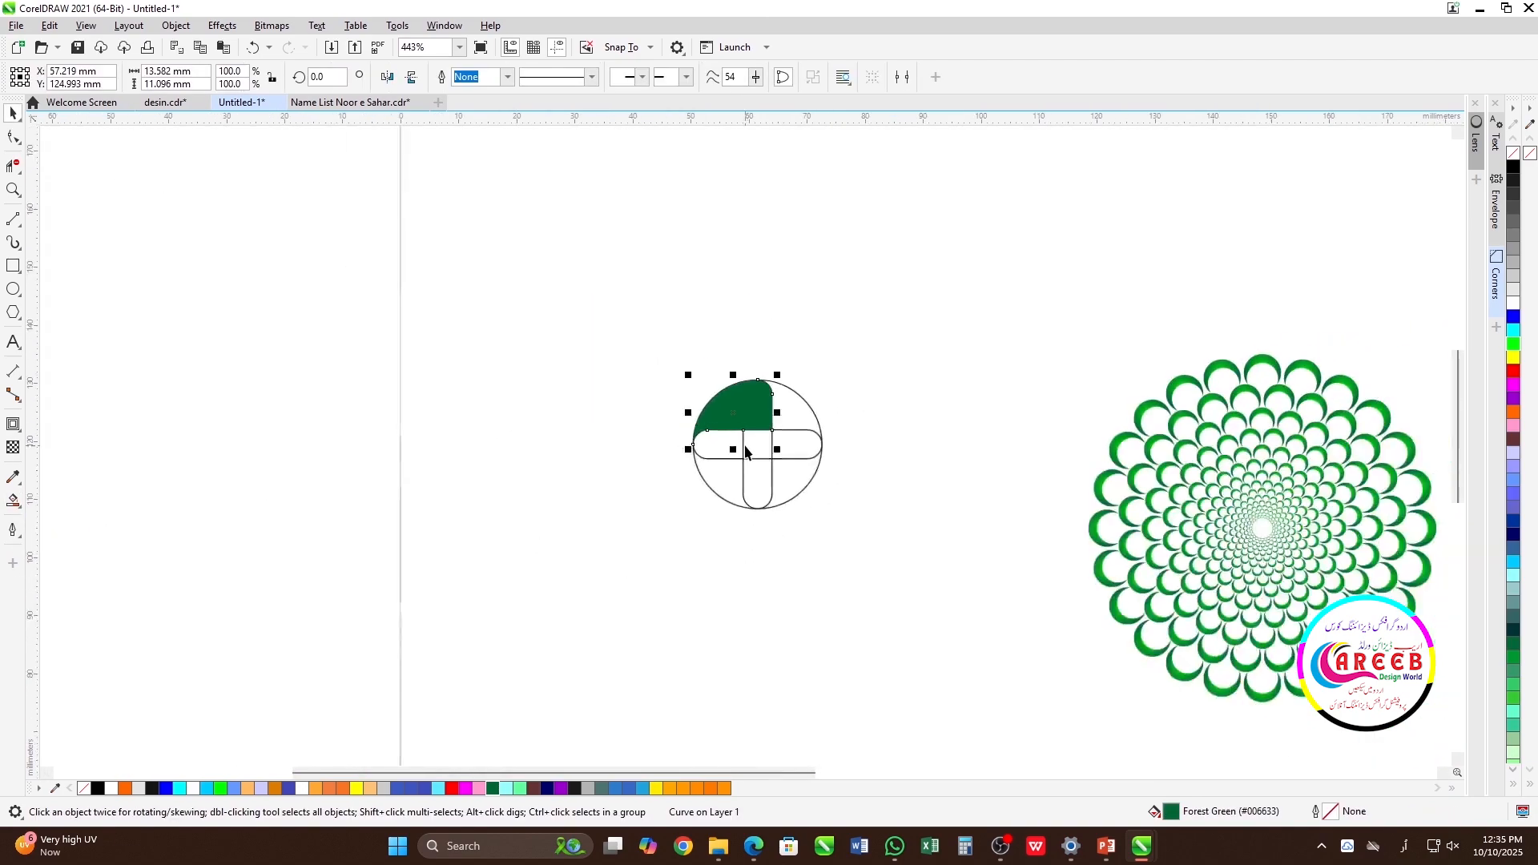
Step: Give the quarter shape a horizontal linear fountain fill from Forest Green to Green, with an intermediate dark green stop at 36%
scroll(745, 451, "up", 5)
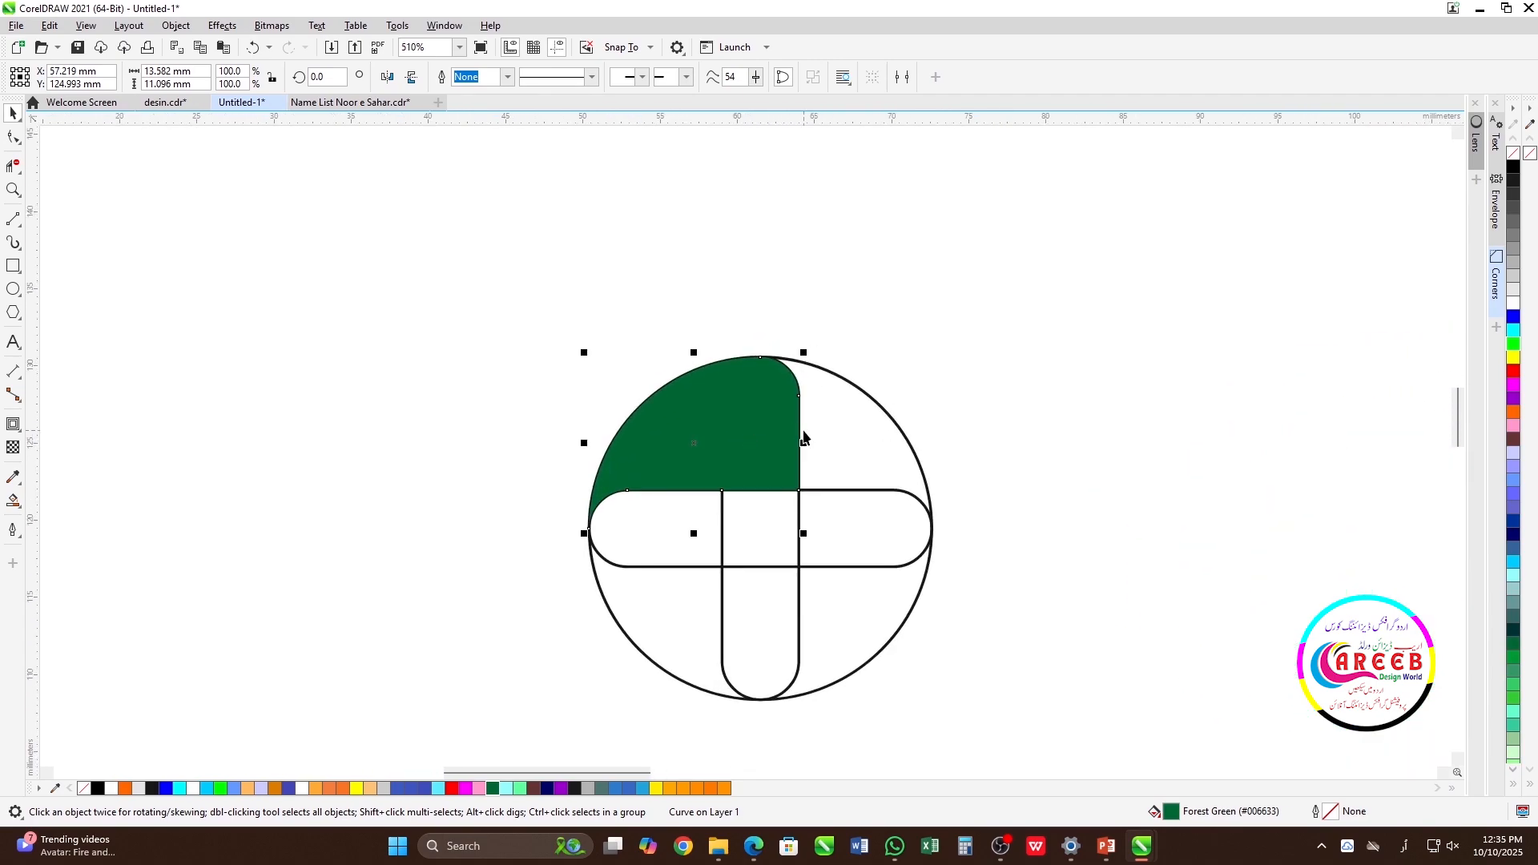
key("g")
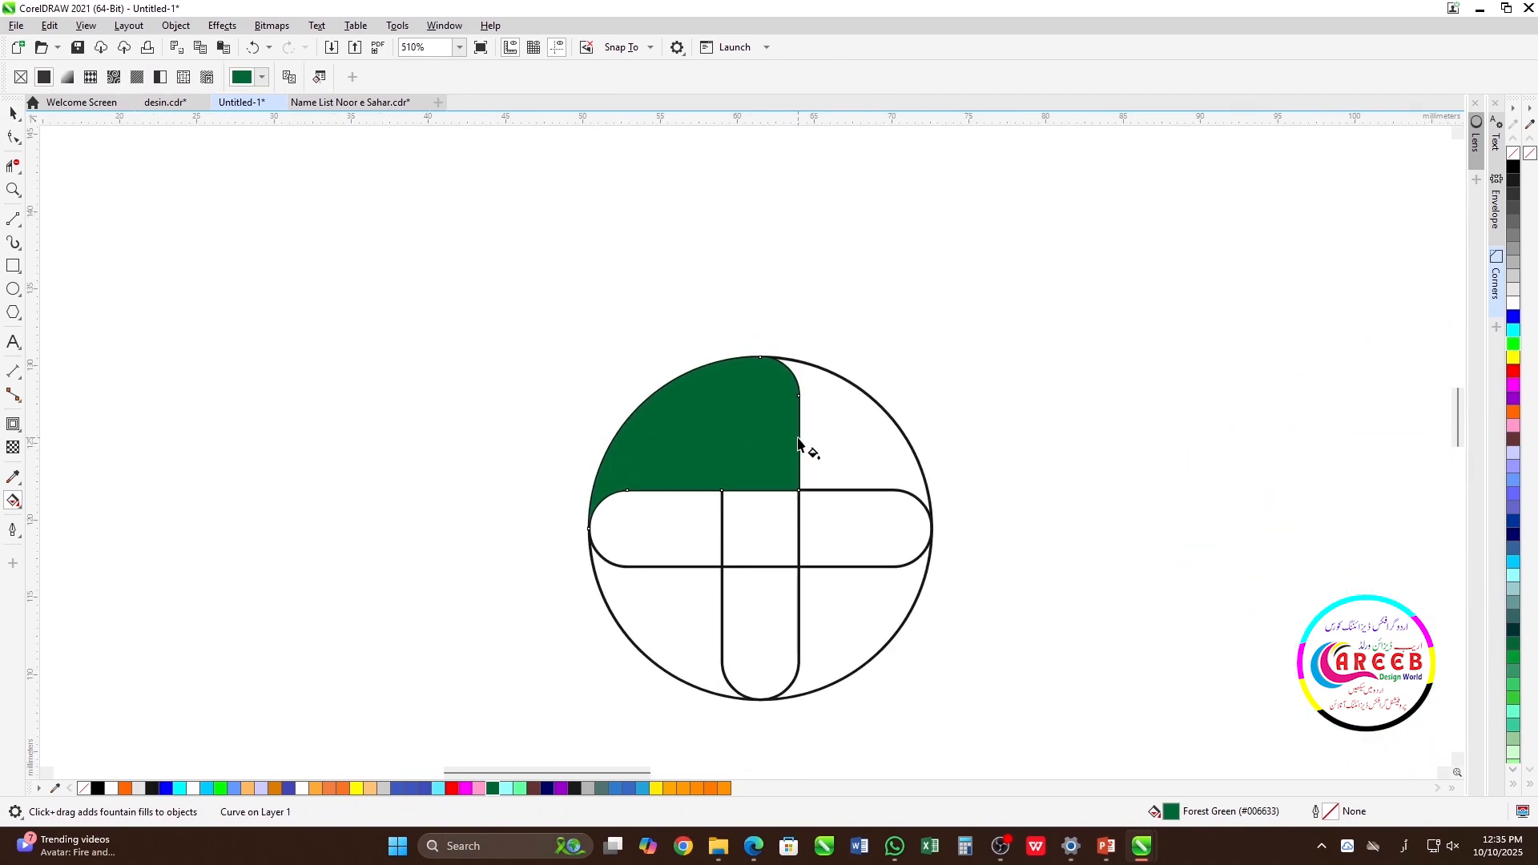
mouse_move(799, 439)
left_mouse_down()
mouse_move(623, 442)
mouse_move(795, 444)
left_mouse_up()
key("ctrl+z")
left_click(220, 789)
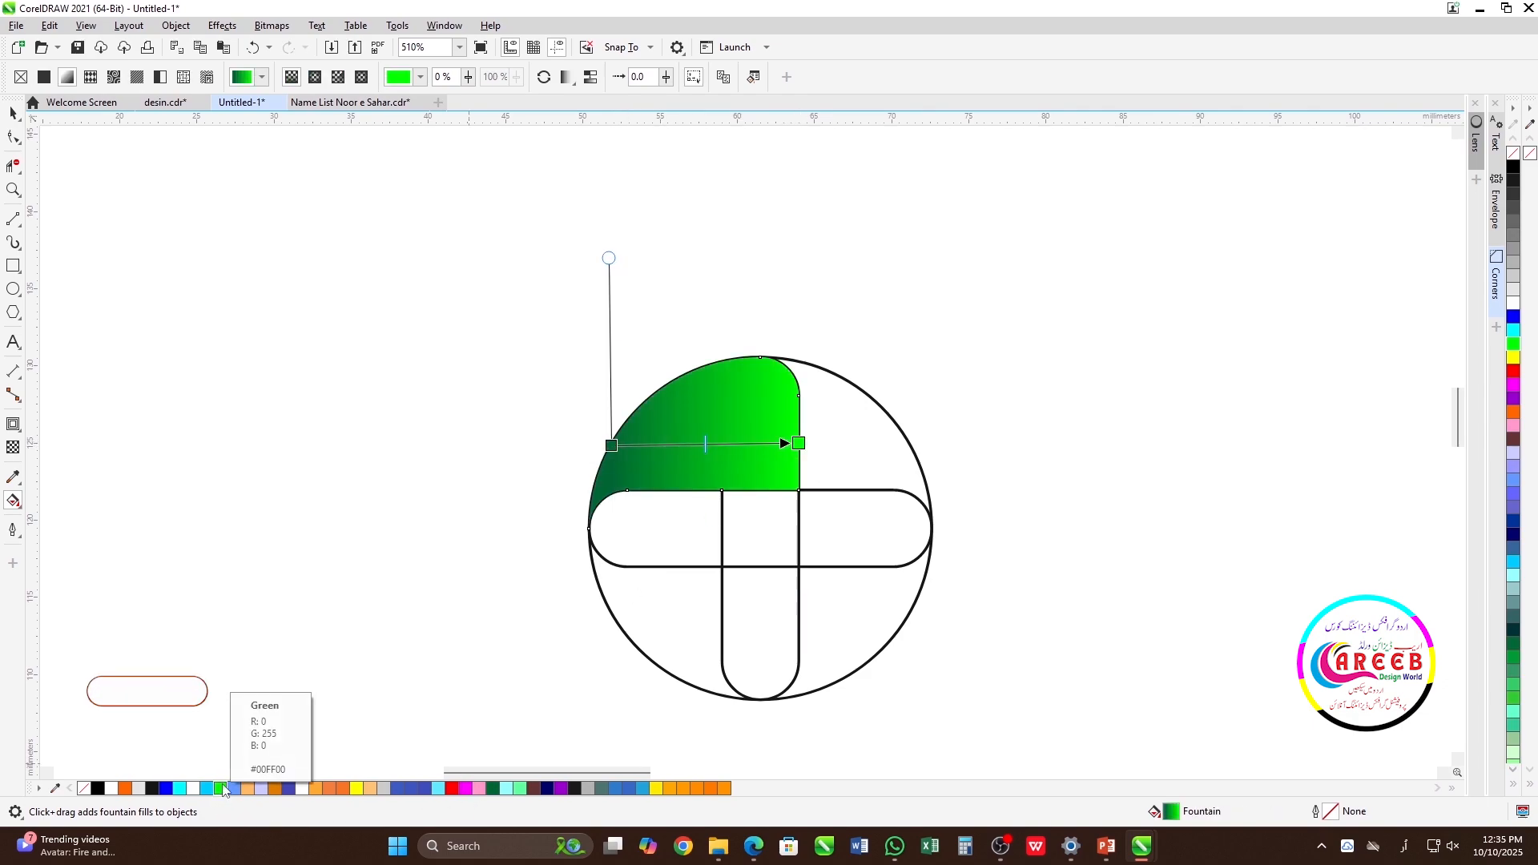
left_click_drag(745, 446, 679, 446)
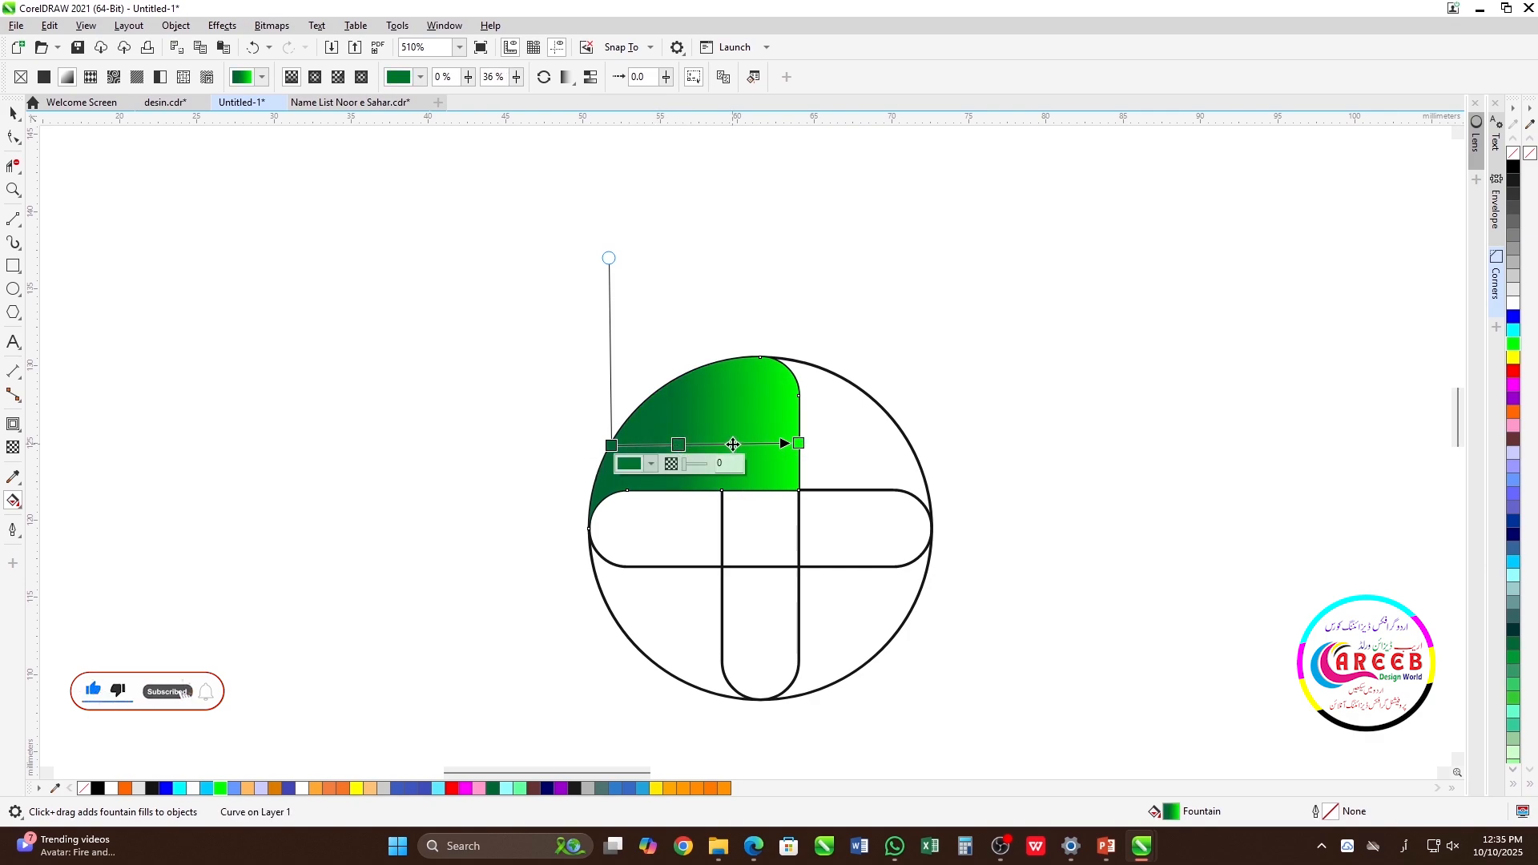
key("space")
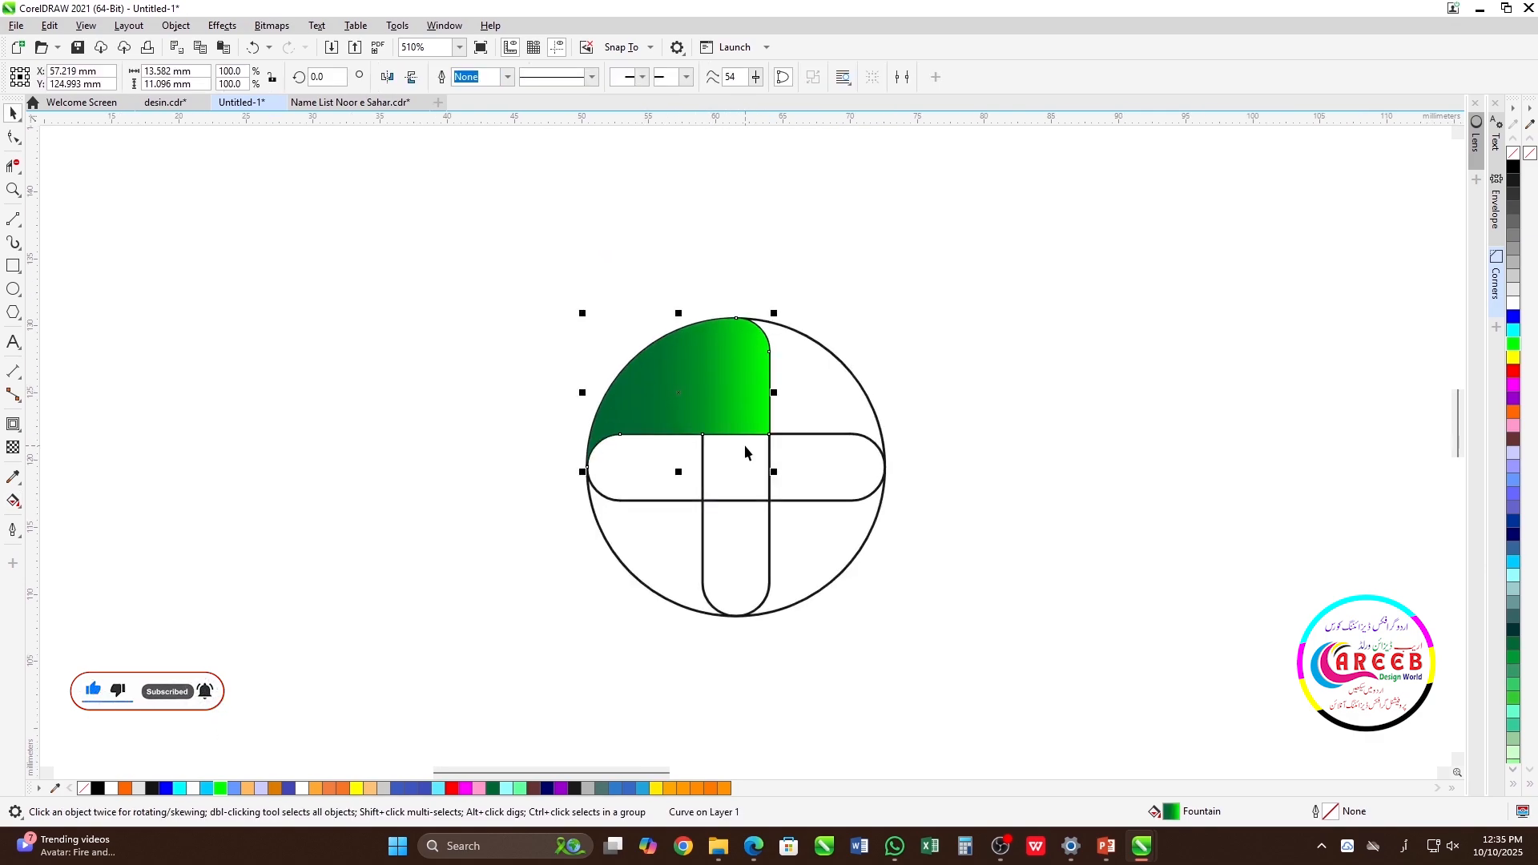
Step: Copy the gradient shape around the circle's center in 90° rotations until four blades form a complete disc
scroll(743, 445, "down", 3)
left_click(743, 446)
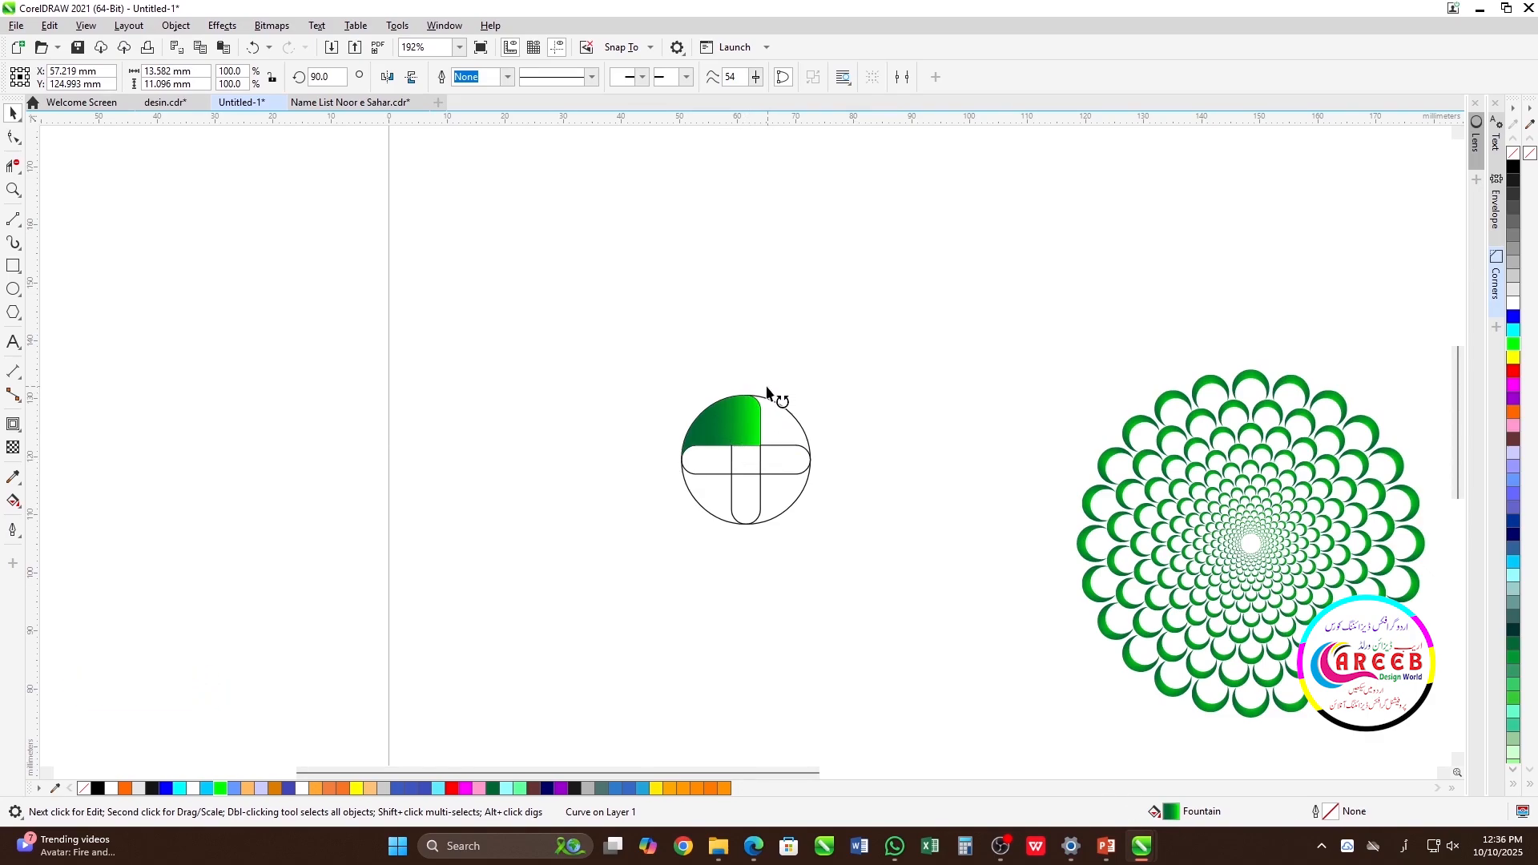
left_click_drag(767, 393, 676, 437)
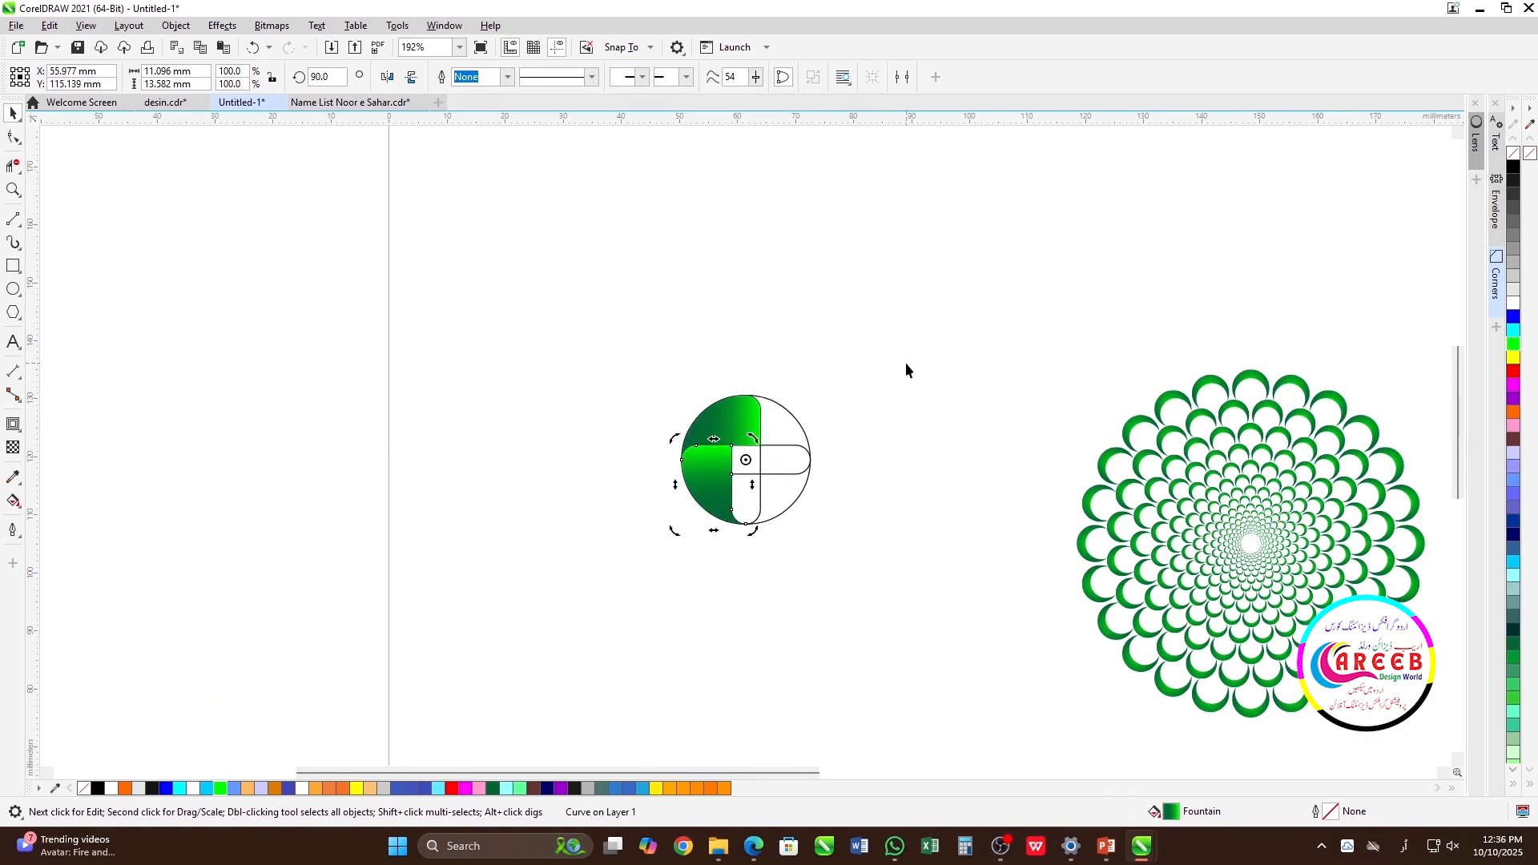
key("ctrl+r")
key("ctrl+r")
Step: Select all four gradient blades and place a copy of them below and to the right of the original disc
left_click(782, 445)
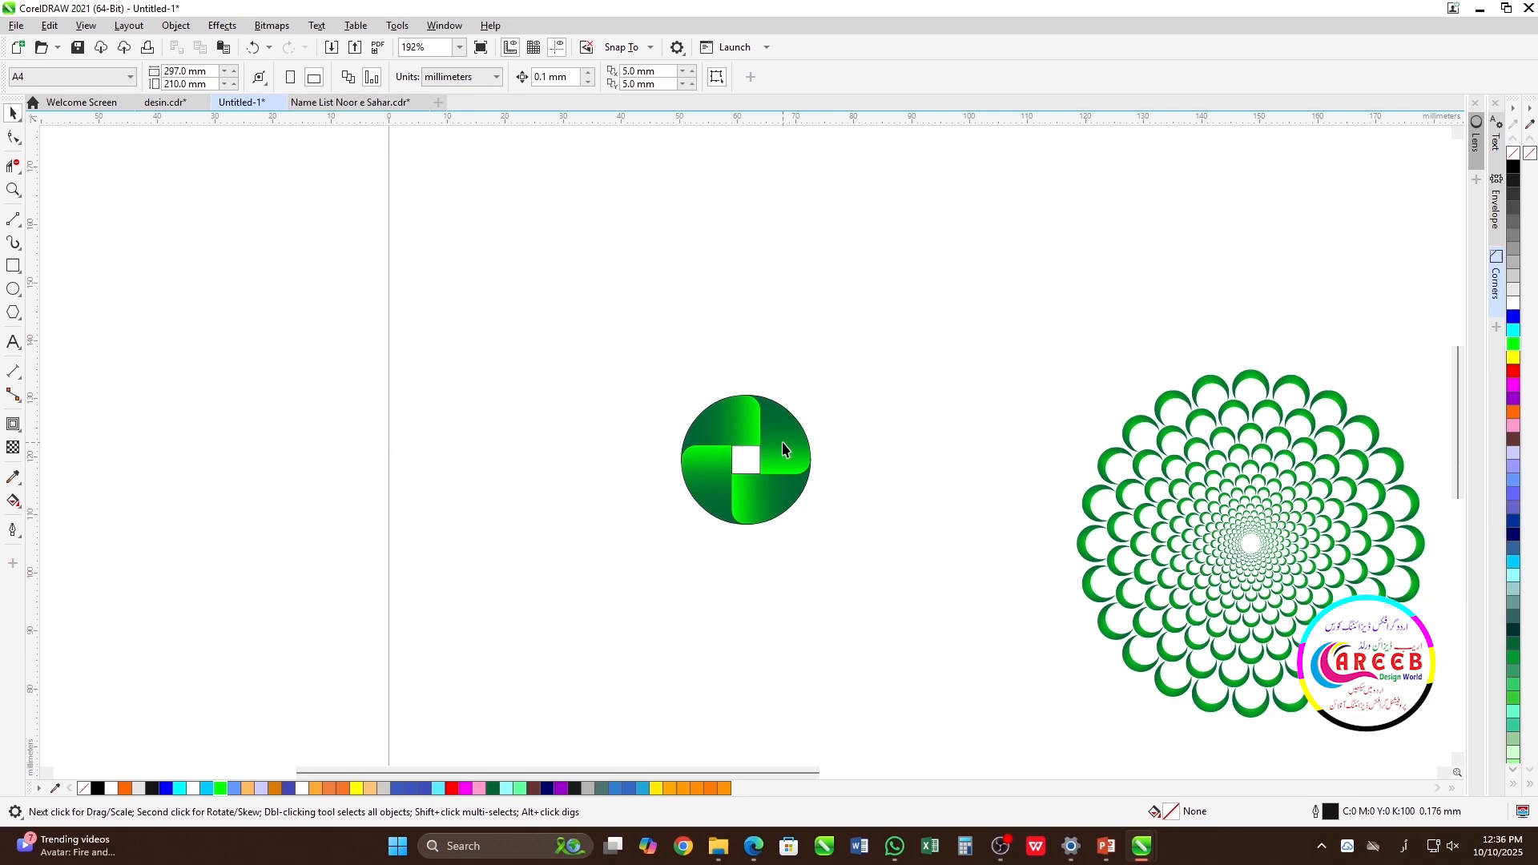
left_click(719, 434, "shift")
left_click(713, 483, "shift")
left_click(767, 503, "shift")
left_click_drag(768, 503, 861, 622)
right_click(861, 621)
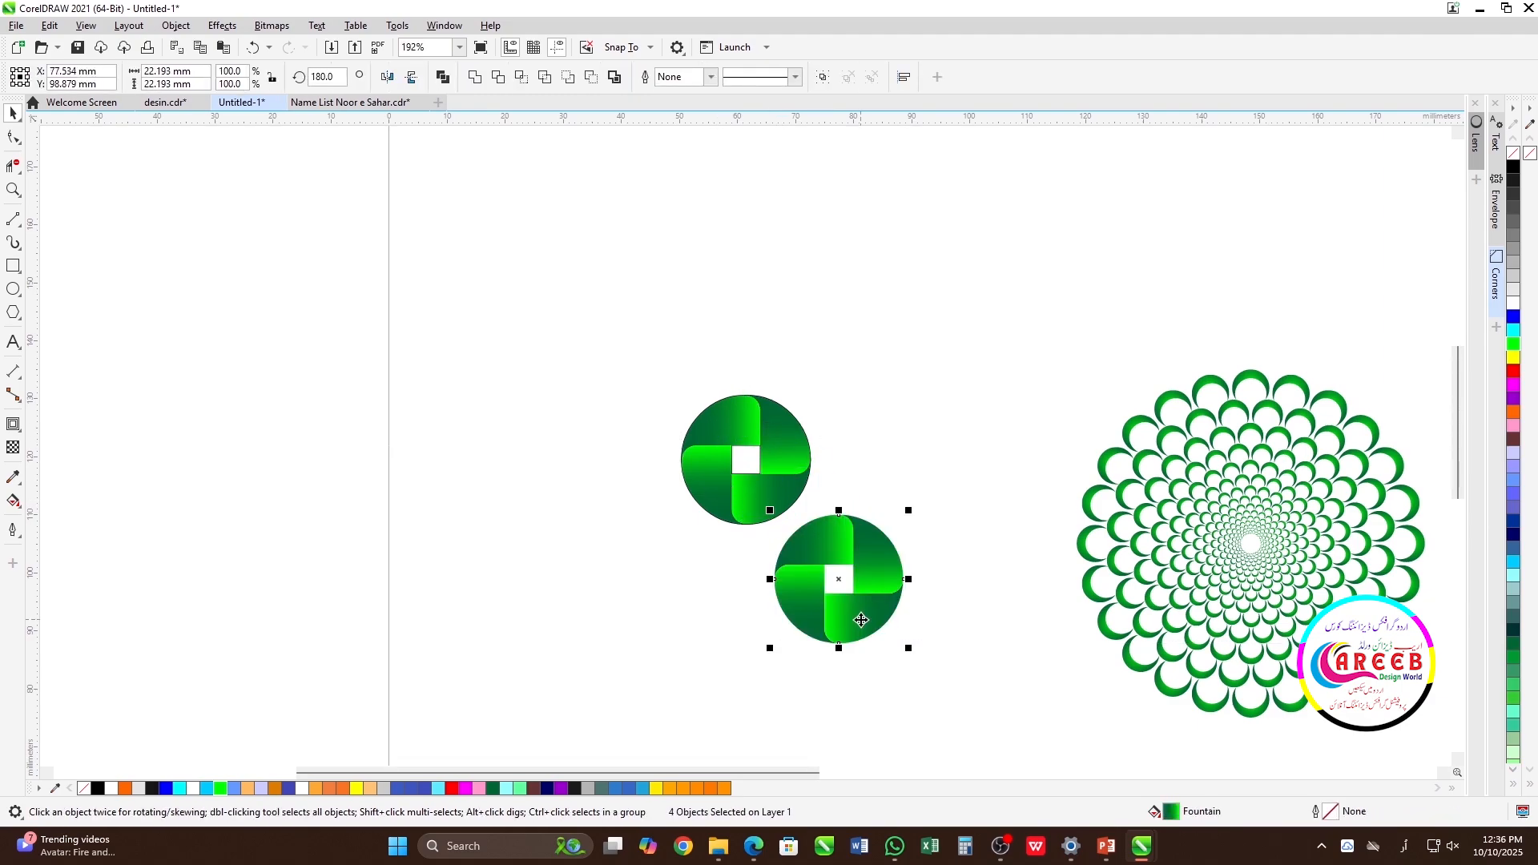
Step: Group the copied blades, center the group on the page inside the crescent pattern, and reduce it to about 6.8 mm
left_click_drag(909, 511, 873, 553)
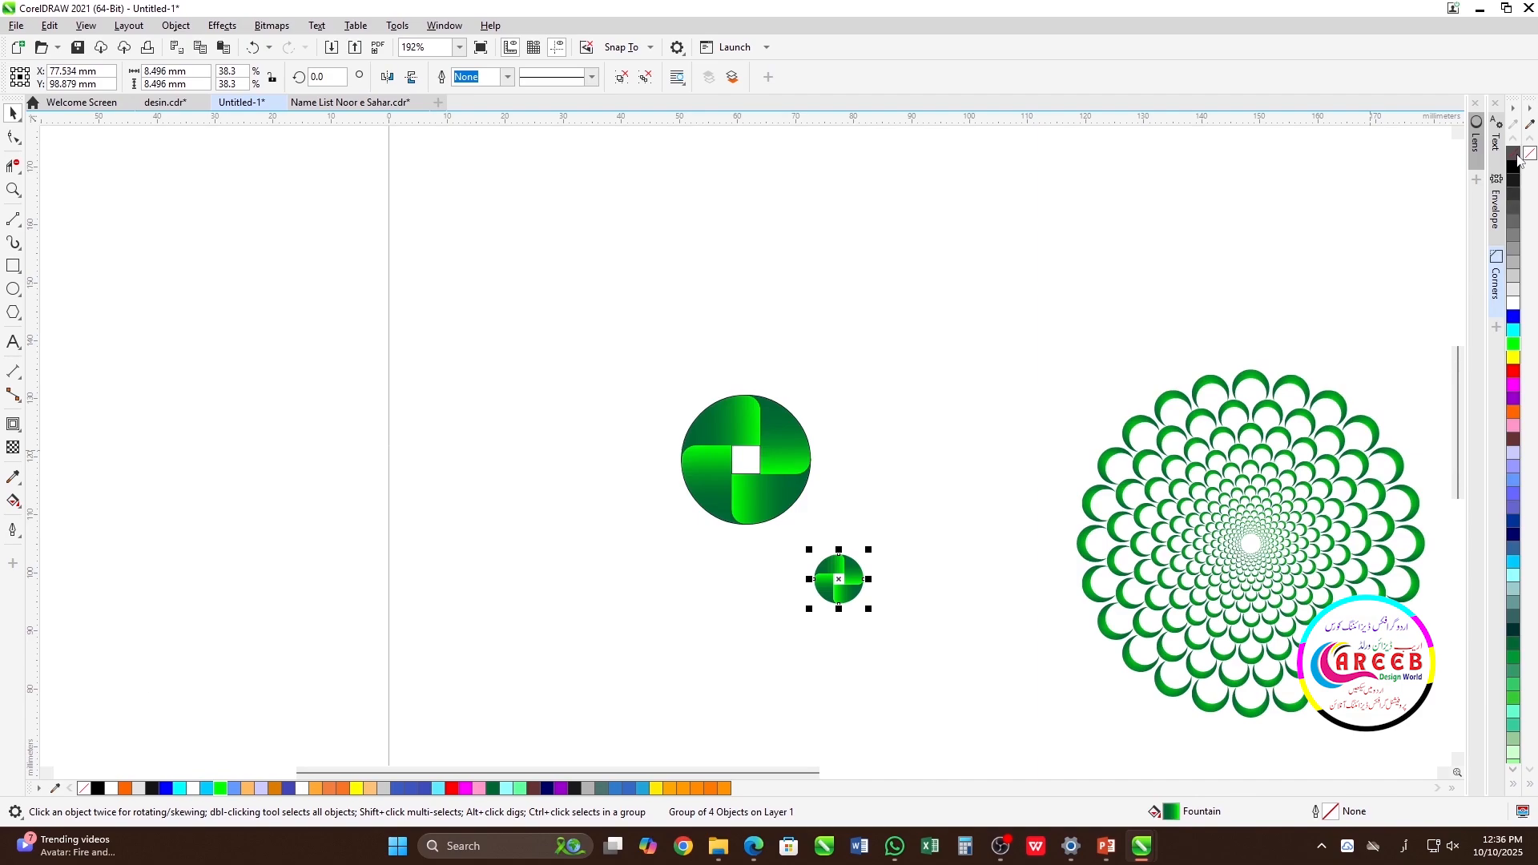
key("p")
scroll(756, 346, "up", 3)
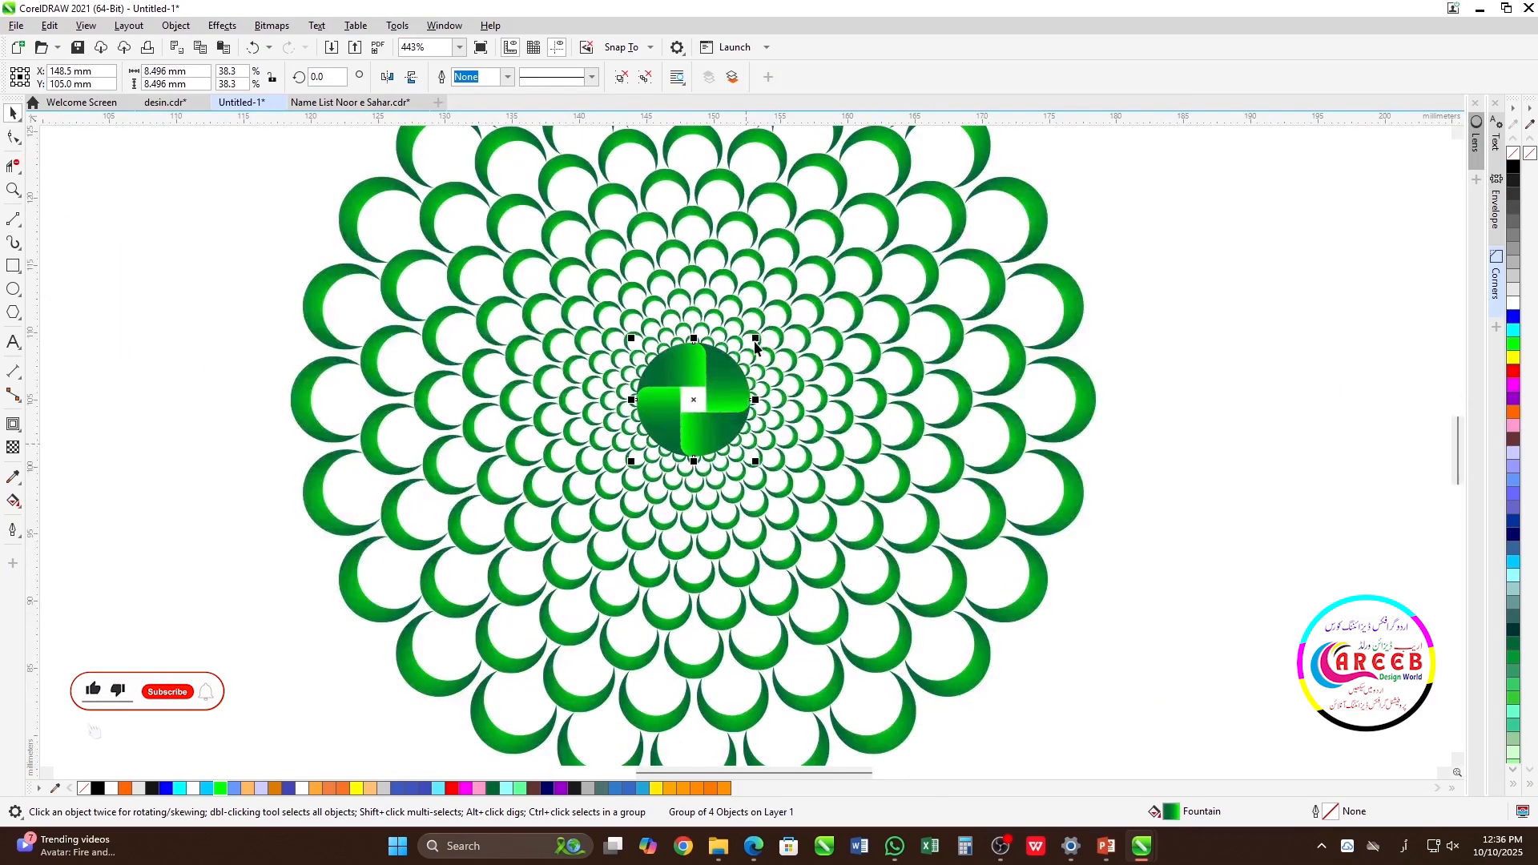
left_click_drag(756, 340, 744, 350)
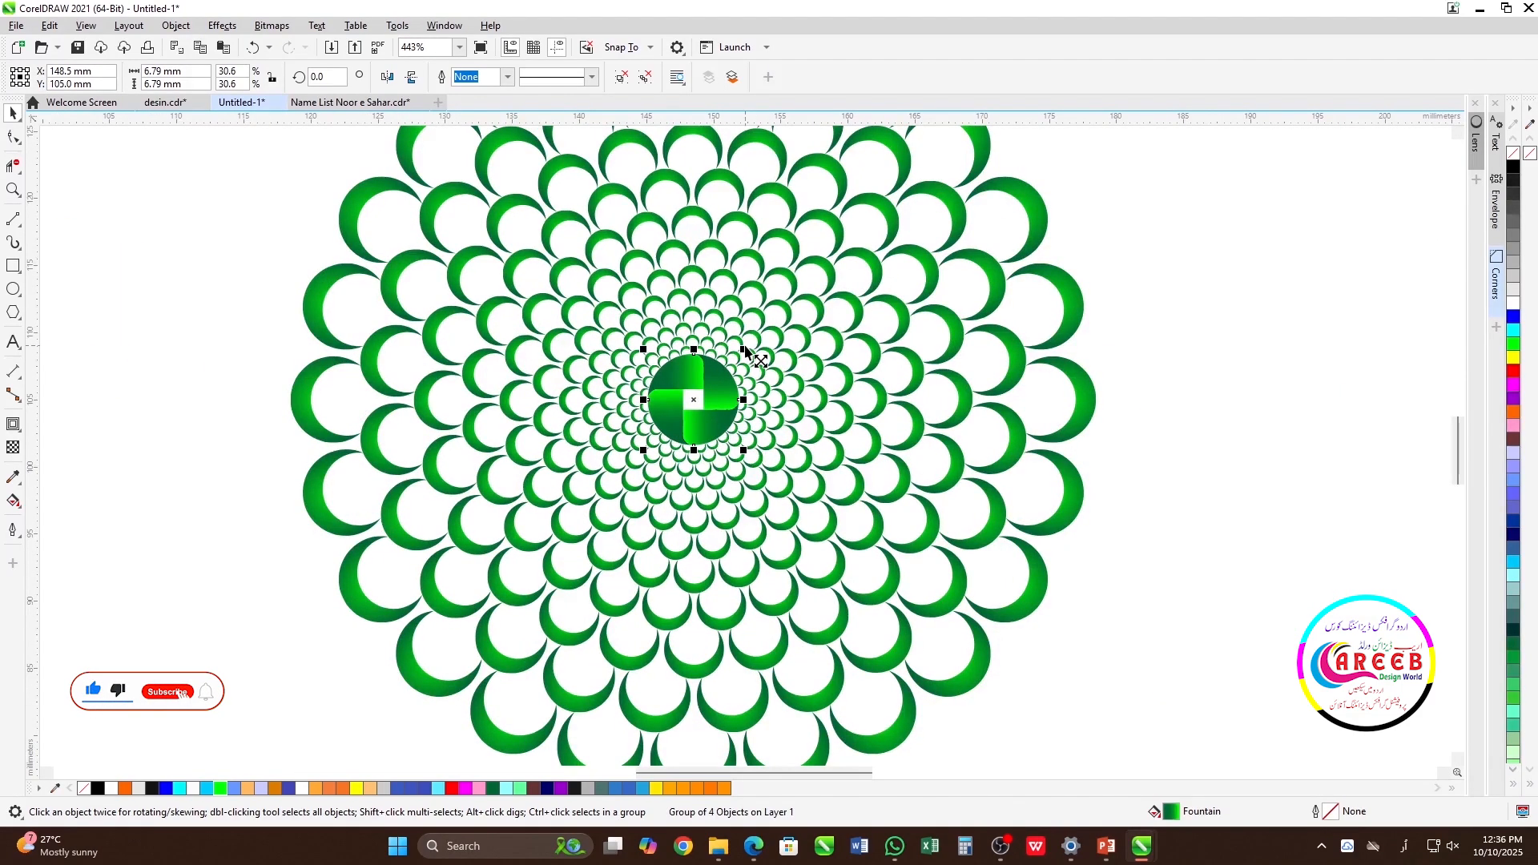
Step: Delete the original large four-blade disc to the left of the crescent pattern
scroll(745, 353, "down", 4)
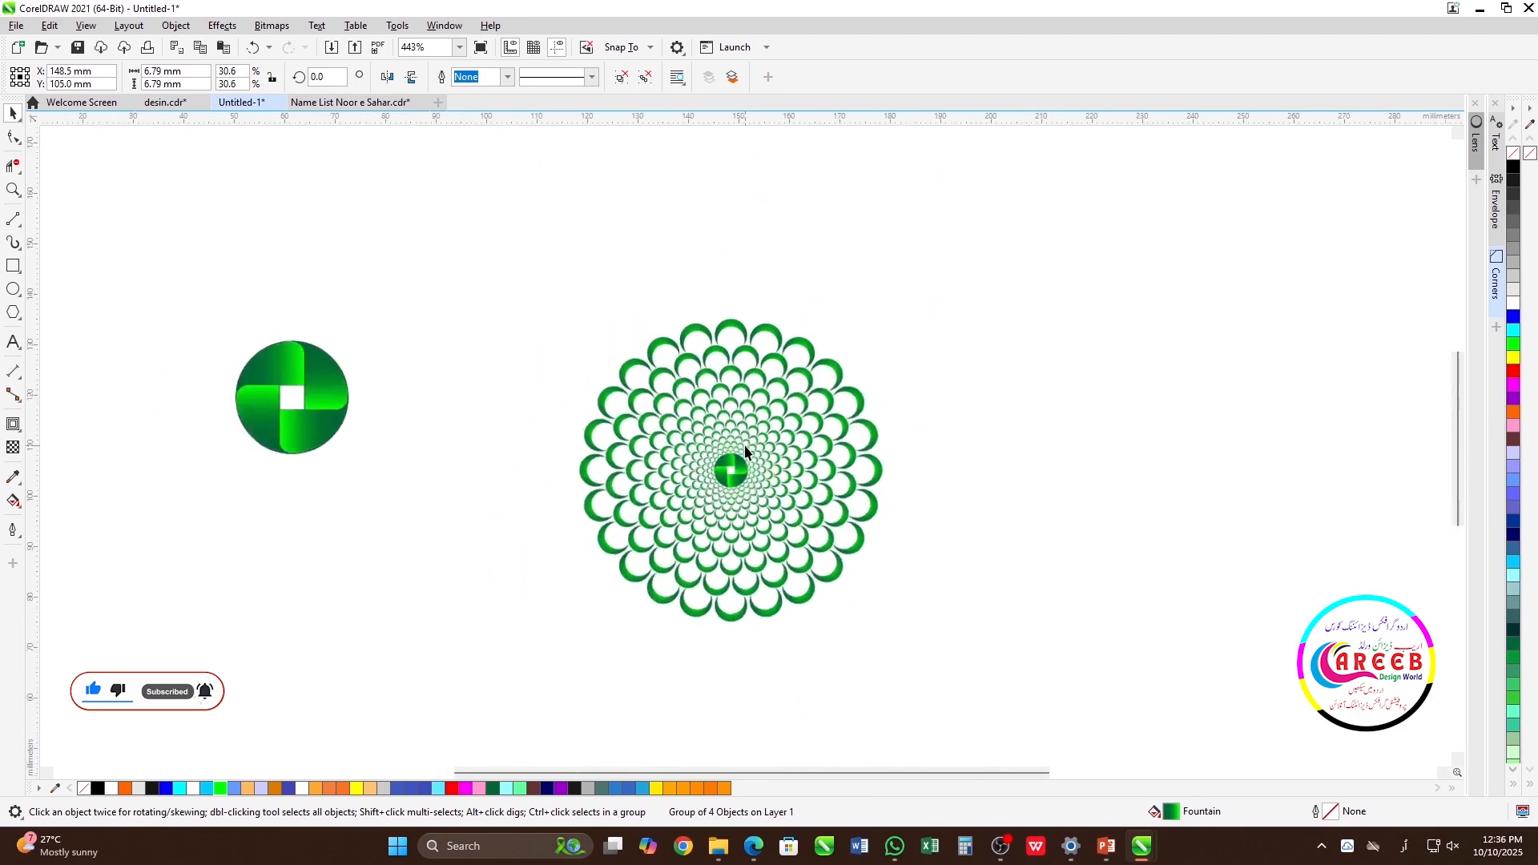
left_click_drag(323, 333, 535, 519)
key("Delete")
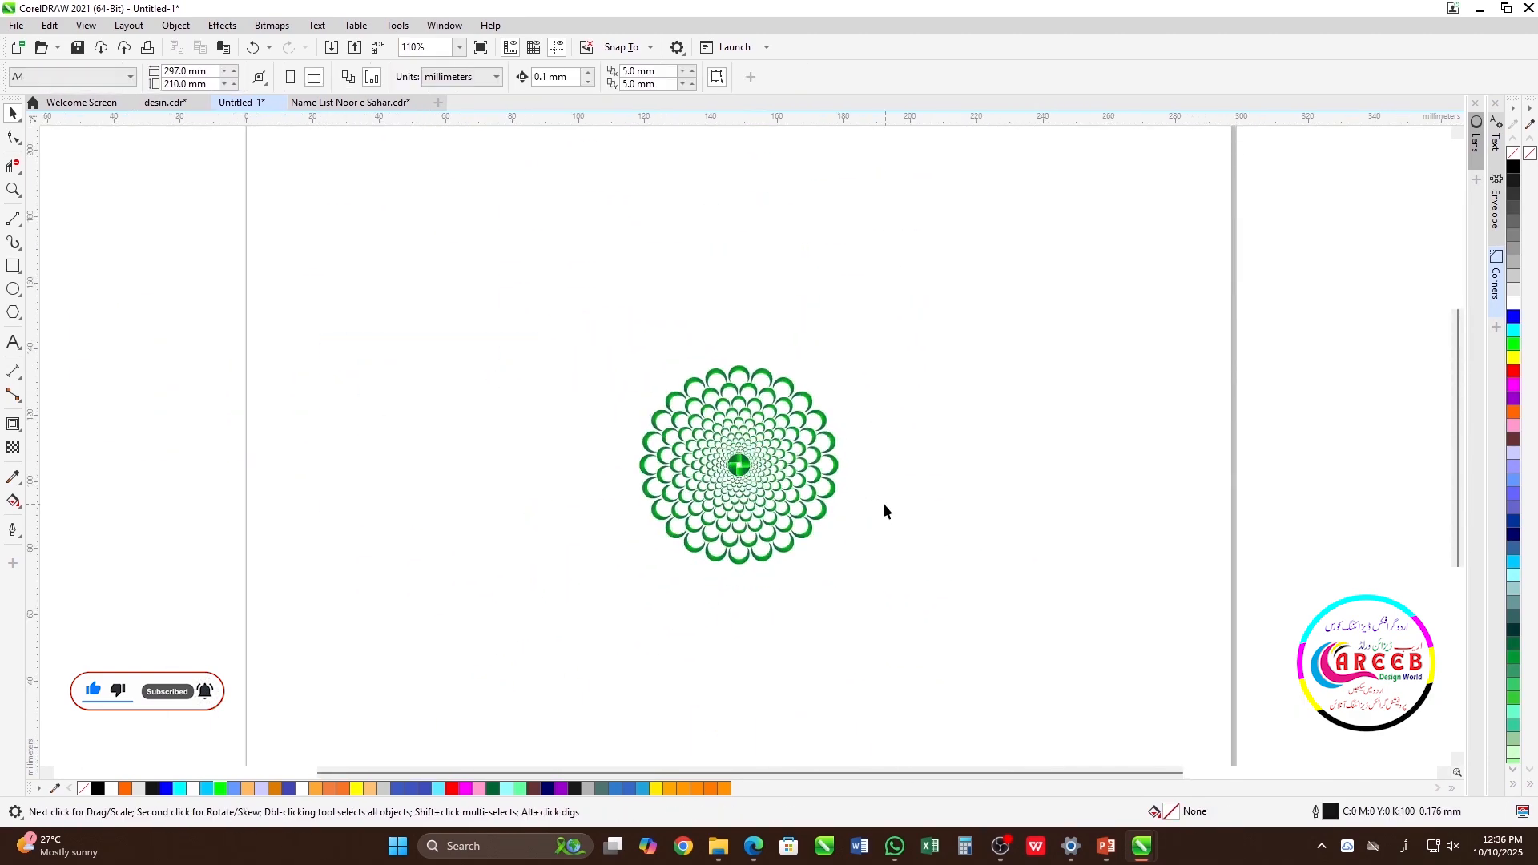